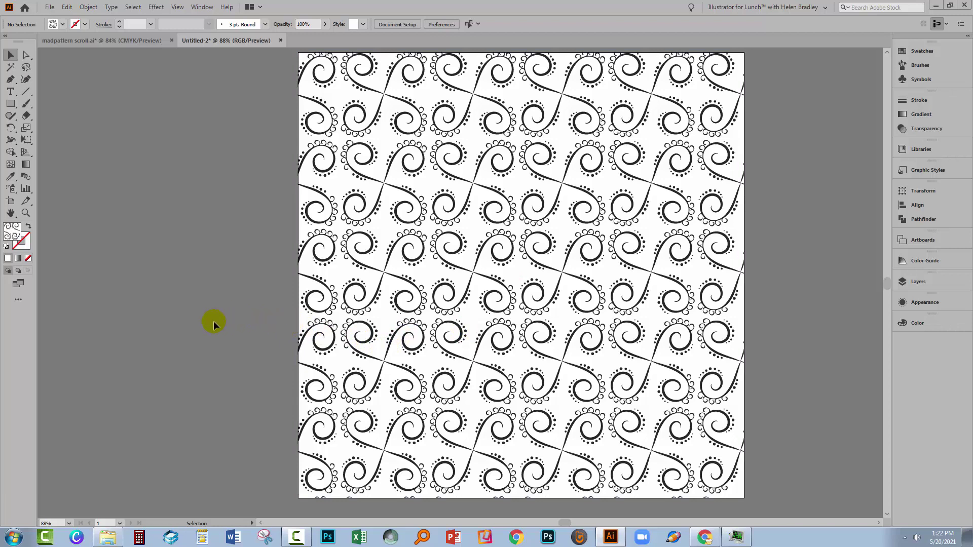
- Pan the view right so the swirl artboard leaves empty canvas on the left
{"action": "key", "text": "space"}
{"action": "left_click_drag", "start_coordinate": [215, 319], "coordinate": [421, 327]}
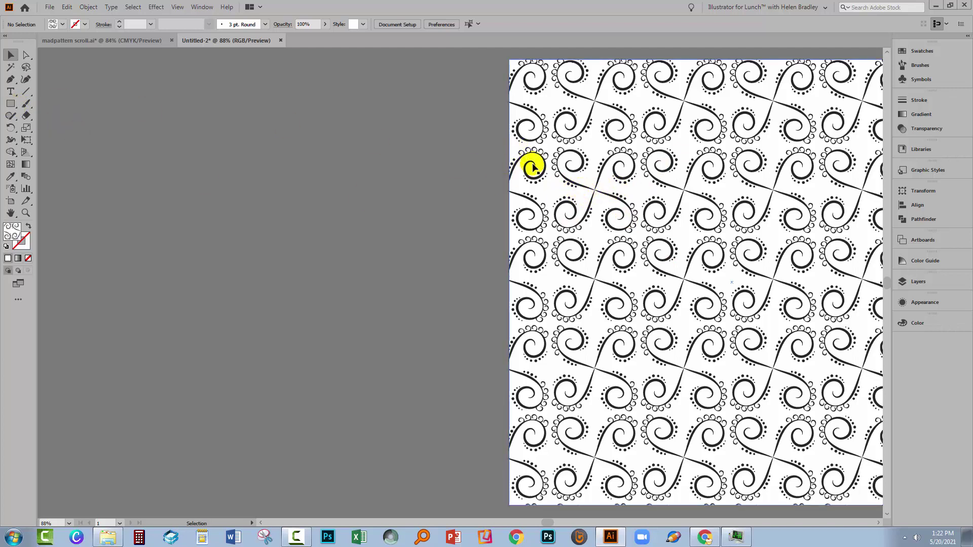
- Draw a 1000 × 1000 px rectangle on the empty canvas and nudge it up and right
{"action": "left_click", "coordinate": [10, 103]}
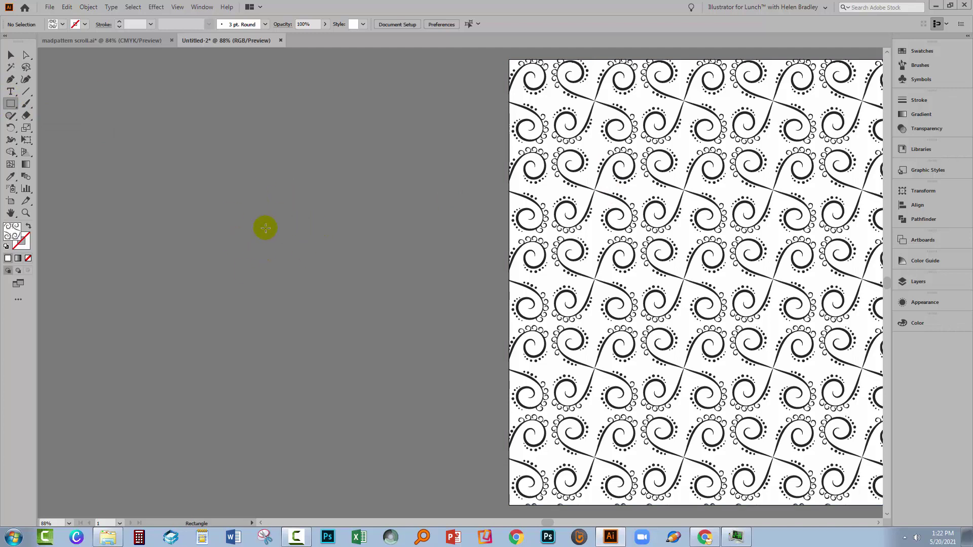
{"action": "left_click_drag", "start_coordinate": [234, 241], "coordinate": [351, 250]}
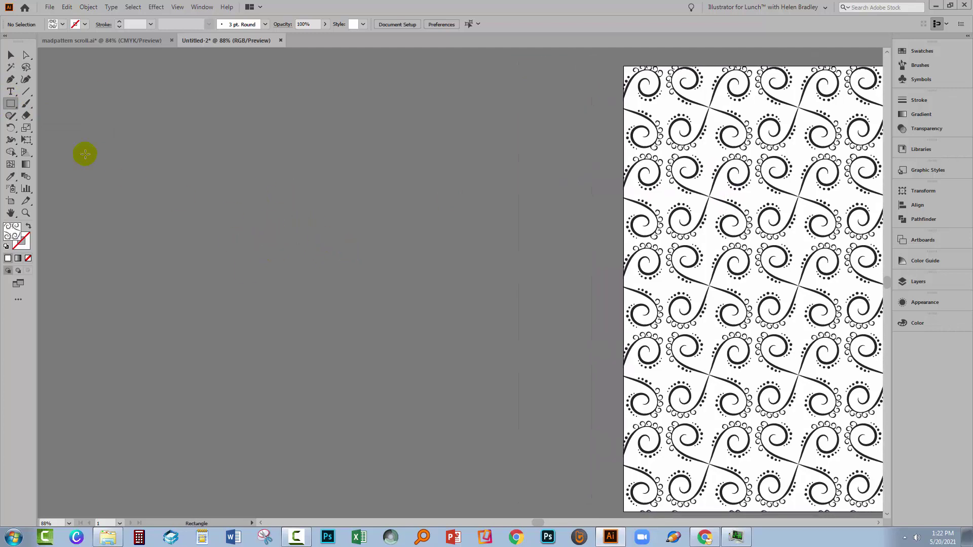
{"action": "left_click", "coordinate": [11, 105]}
{"action": "left_click", "coordinate": [348, 369]}
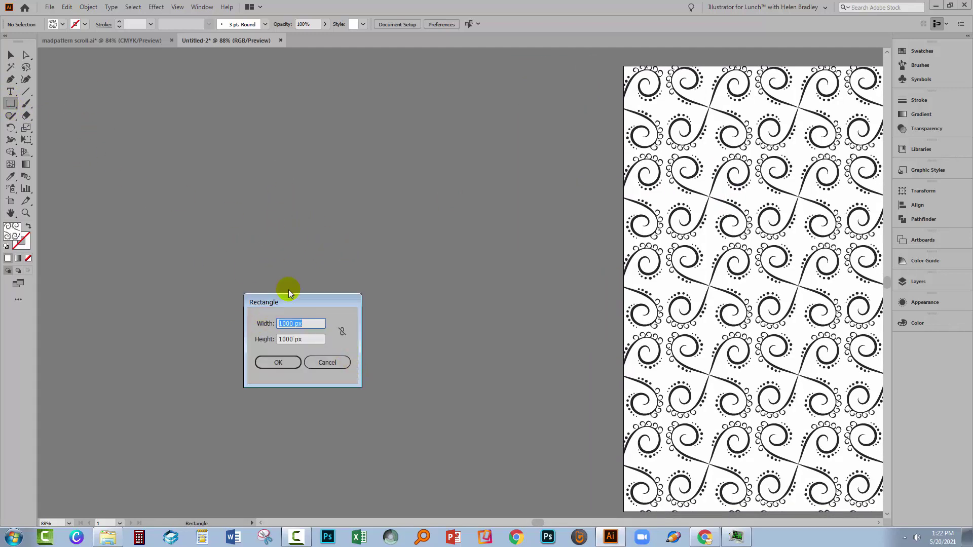
{"action": "left_click", "coordinate": [279, 361]}
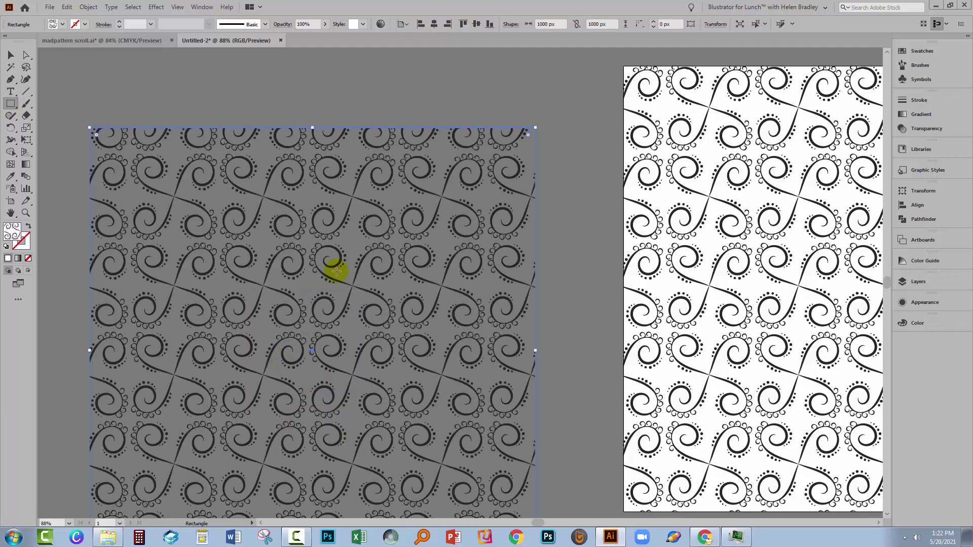
{"action": "left_click", "coordinate": [10, 54]}
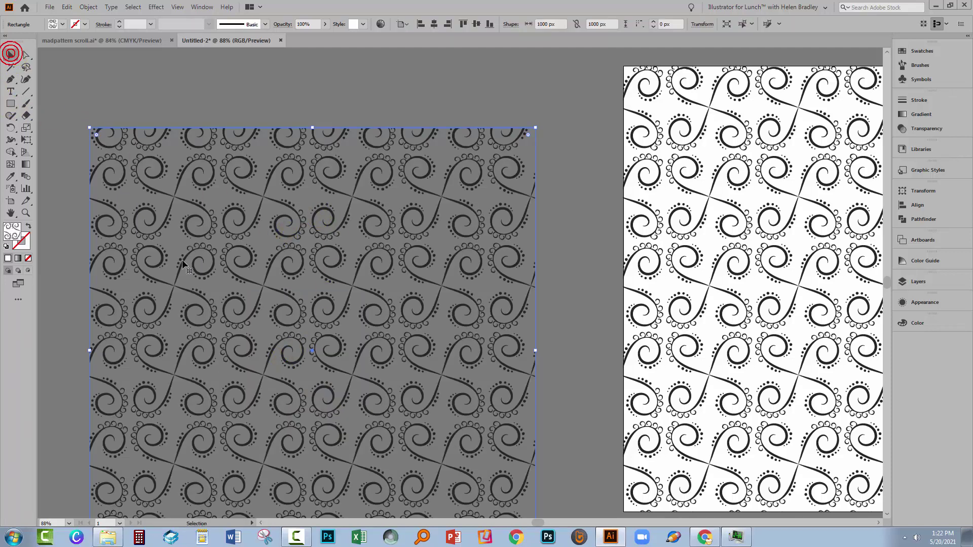
{"action": "left_click_drag", "start_coordinate": [182, 263], "coordinate": [205, 234]}
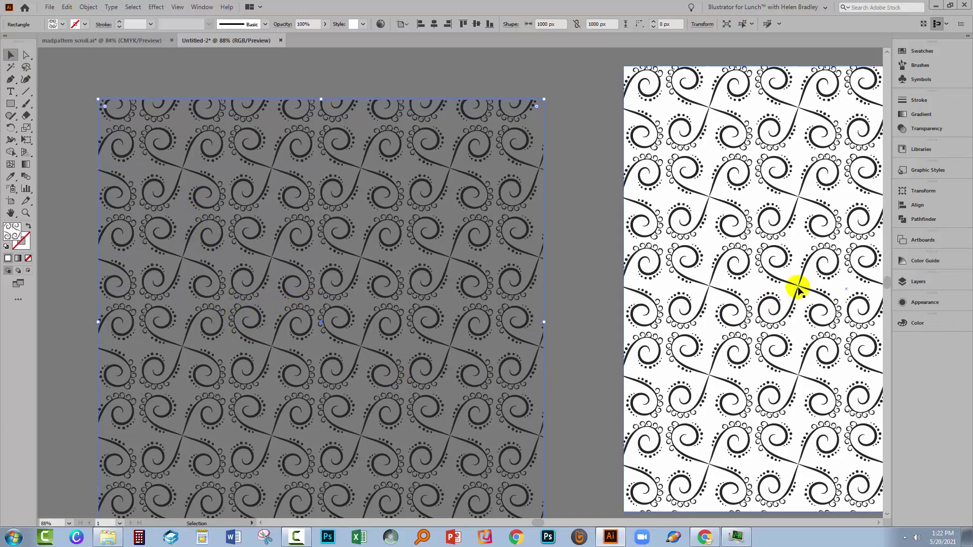
{"action": "scroll", "coordinate": [874, 273], "scroll_direction": "down", "scroll_amount": 2}
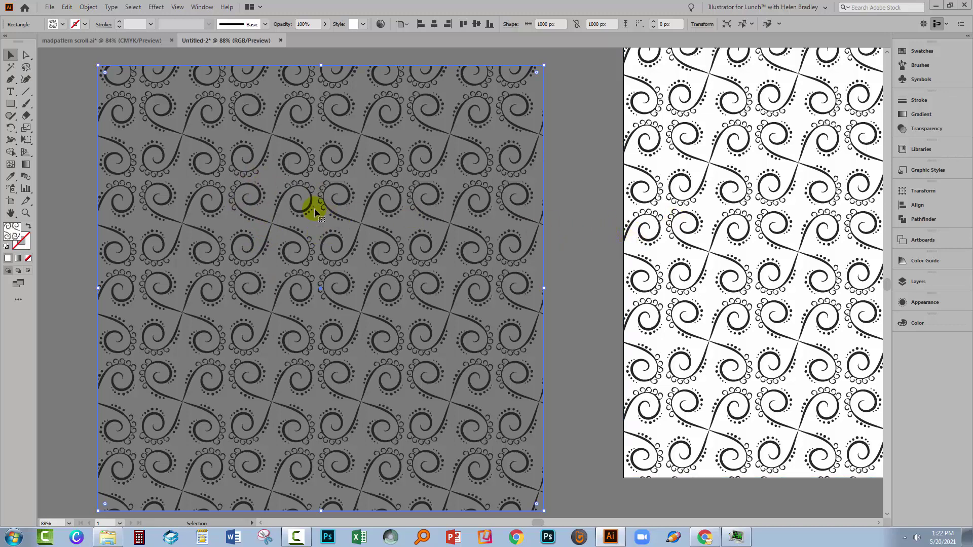
- Open Transform Each for the square and set the pattern scale to 100% × 100%
{"action": "left_click", "coordinate": [86, 9]}
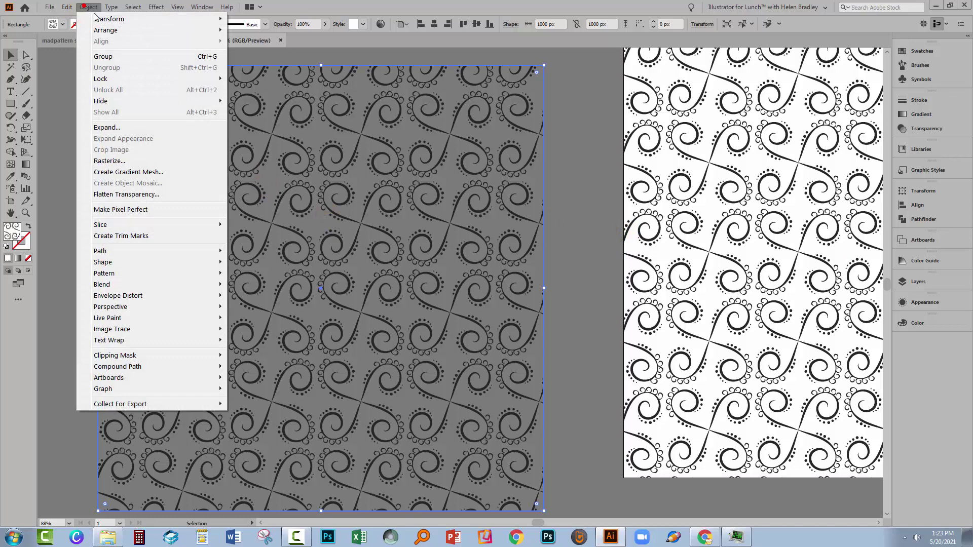
{"action": "mouse_move", "coordinate": [106, 19]}
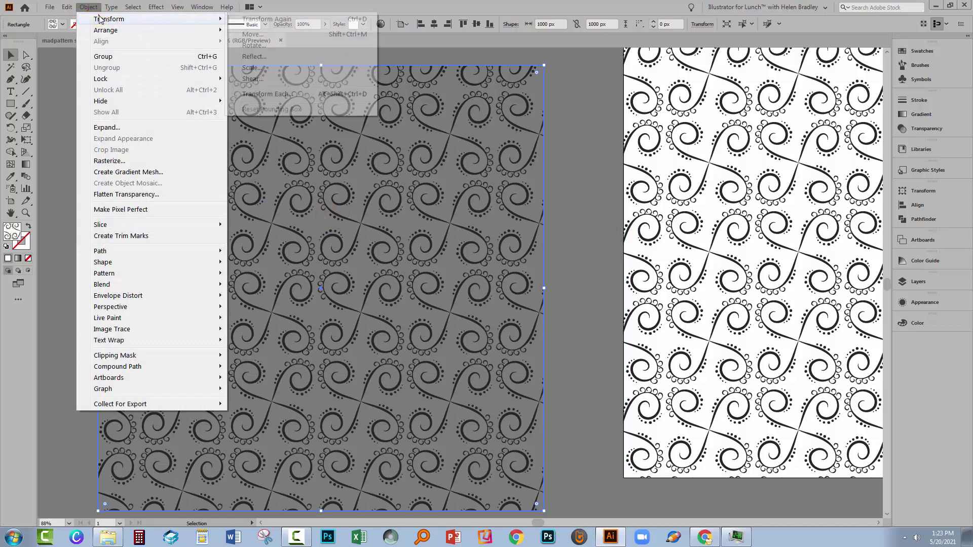
{"action": "left_click", "coordinate": [282, 95]}
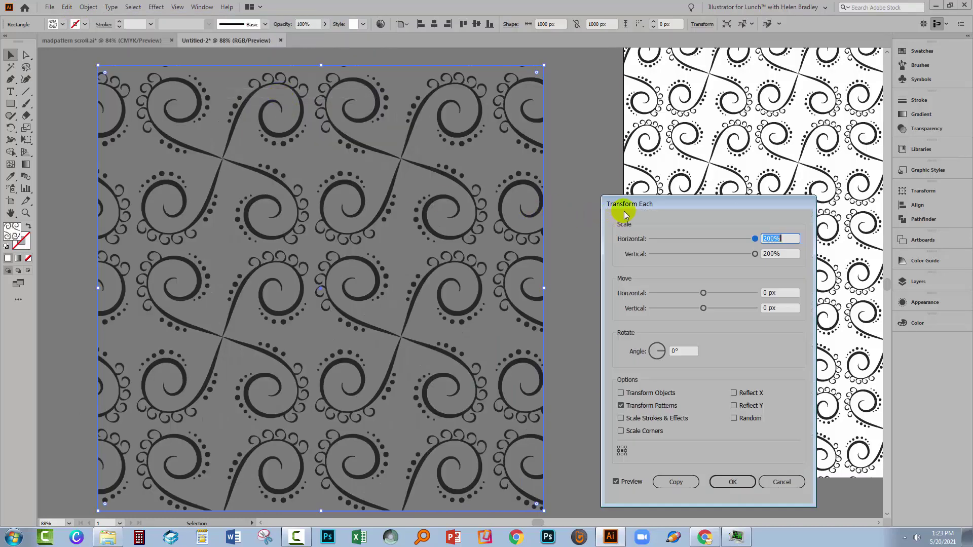
{"action": "left_click_drag", "start_coordinate": [625, 215], "coordinate": [618, 201]}
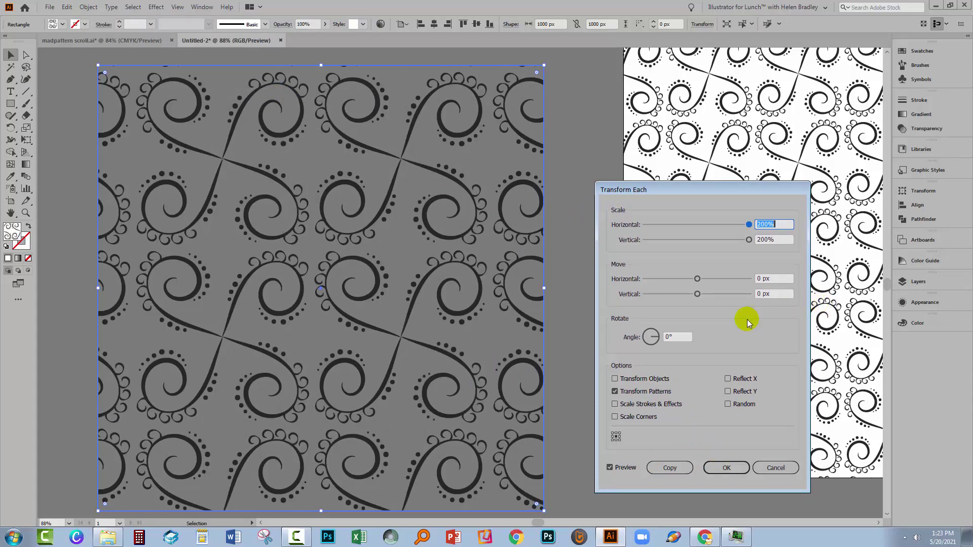
{"action": "left_click_drag", "start_coordinate": [783, 225], "coordinate": [730, 220]}
{"action": "type", "text": "100"}
{"action": "key", "text": "Tab"}
{"action": "type", "text": "100"}
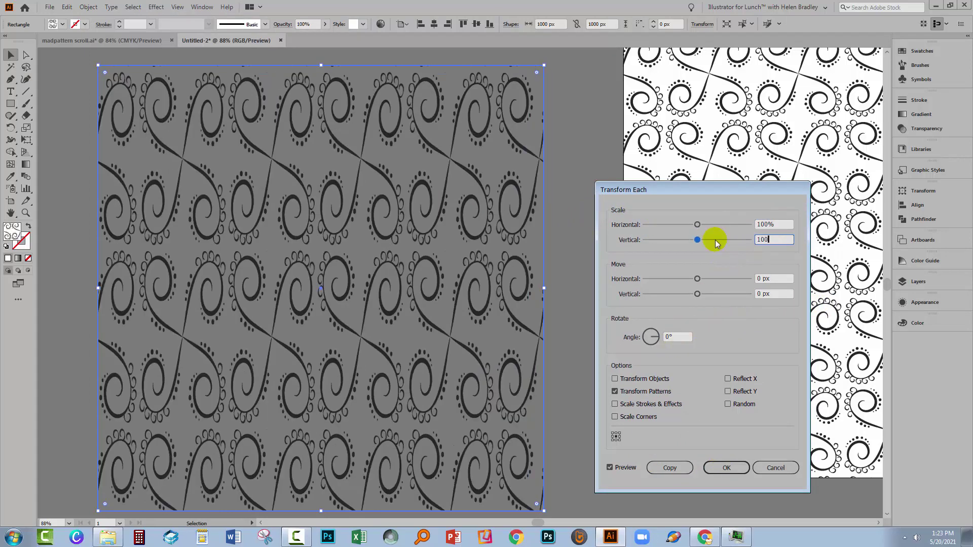
{"action": "key", "text": "Tab"}
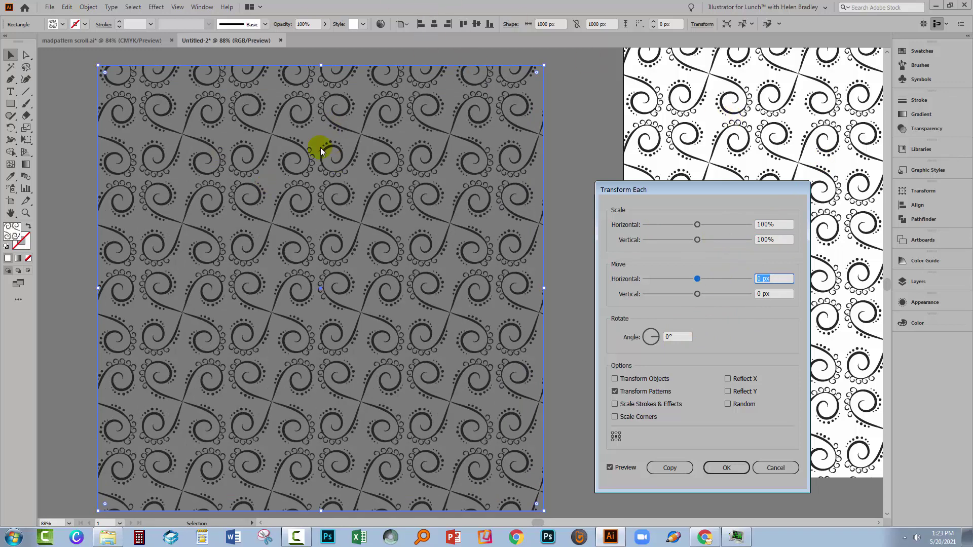
- Rotate the pattern 45° and scale it to 200% horizontally and vertically, then apply
{"action": "left_click", "coordinate": [679, 336]}
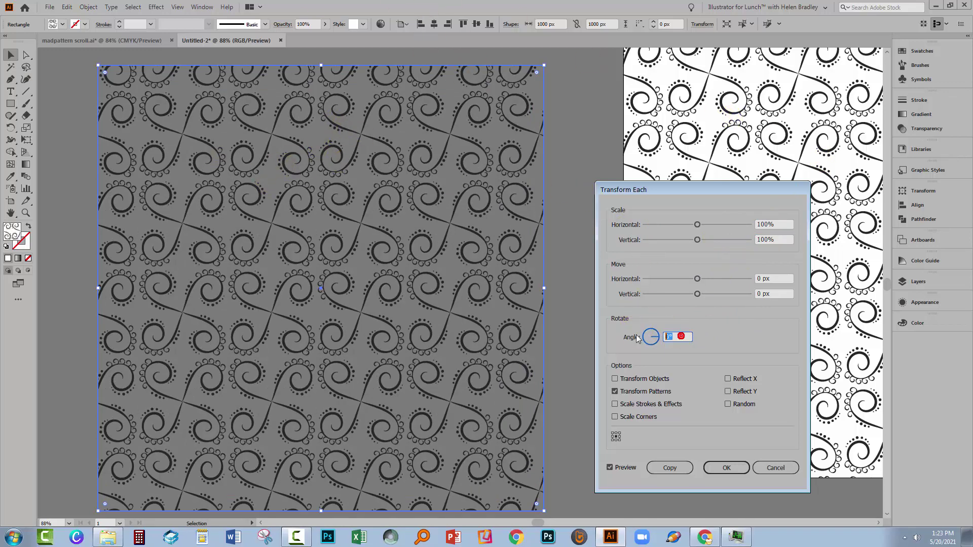
{"action": "type", "text": "45"}
{"action": "key", "text": "Tab"}
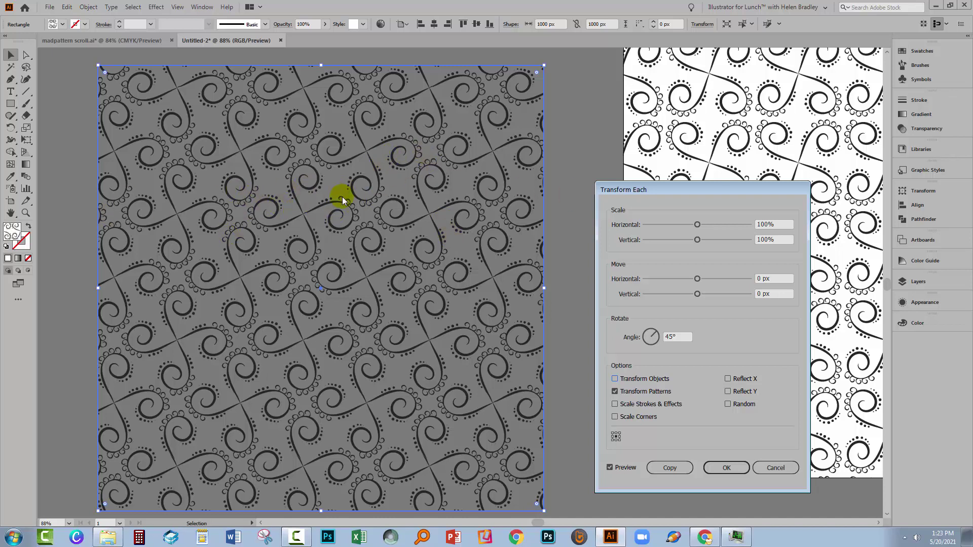
{"action": "left_click", "coordinate": [773, 223]}
{"action": "type", "text": "200"}
{"action": "key", "text": "Tab"}
{"action": "type", "text": "200"}
{"action": "key", "text": "Tab"}
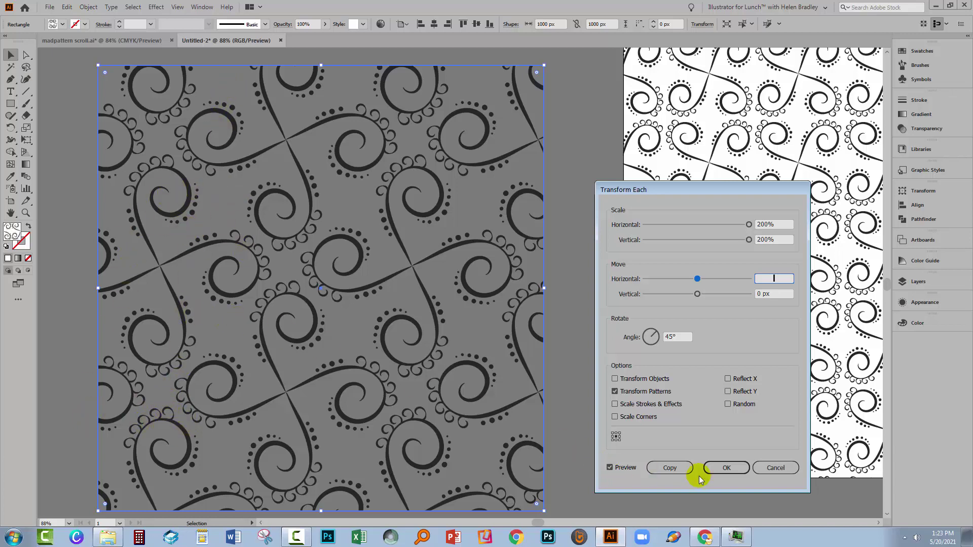
{"action": "left_click", "coordinate": [729, 470]}
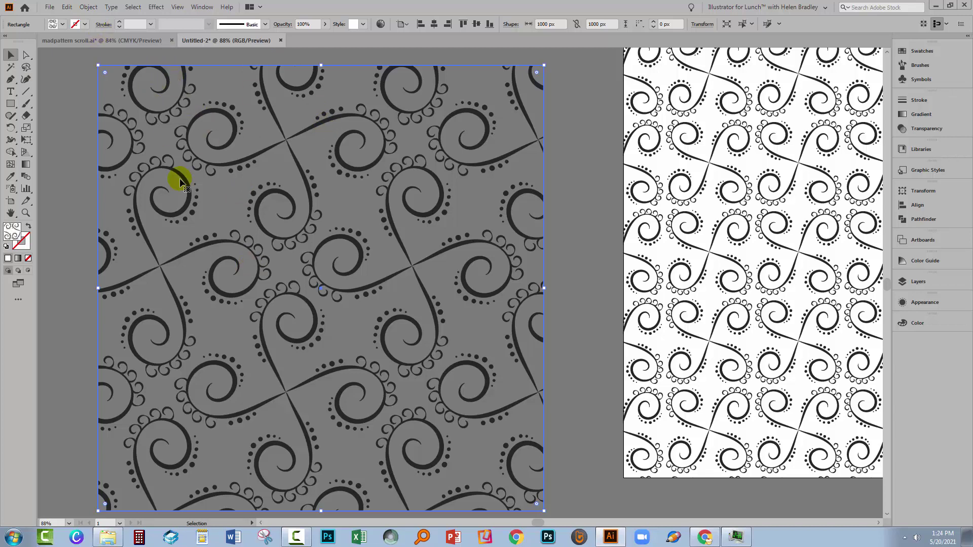
- Expand the square's pattern fill into editable artwork
{"action": "left_click", "coordinate": [89, 6]}
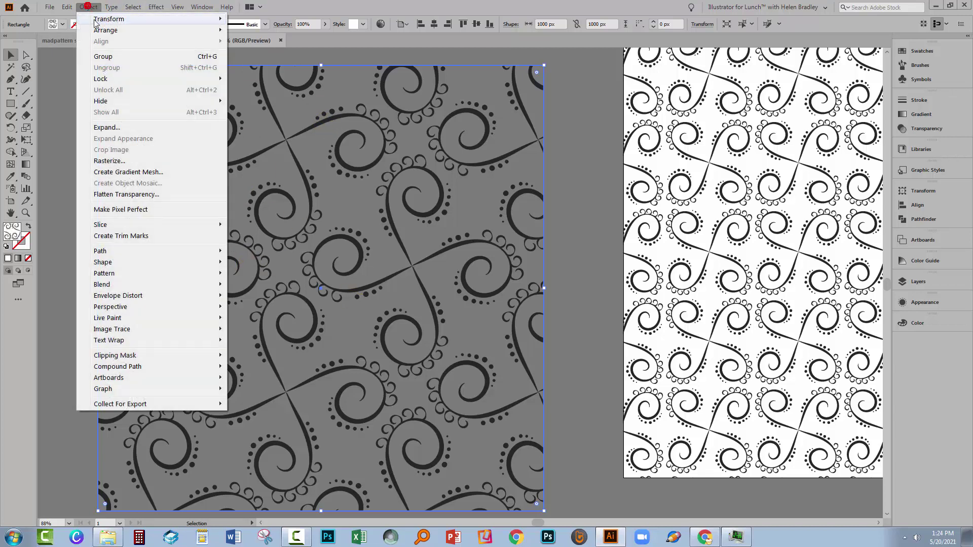
{"action": "left_click", "coordinate": [117, 130]}
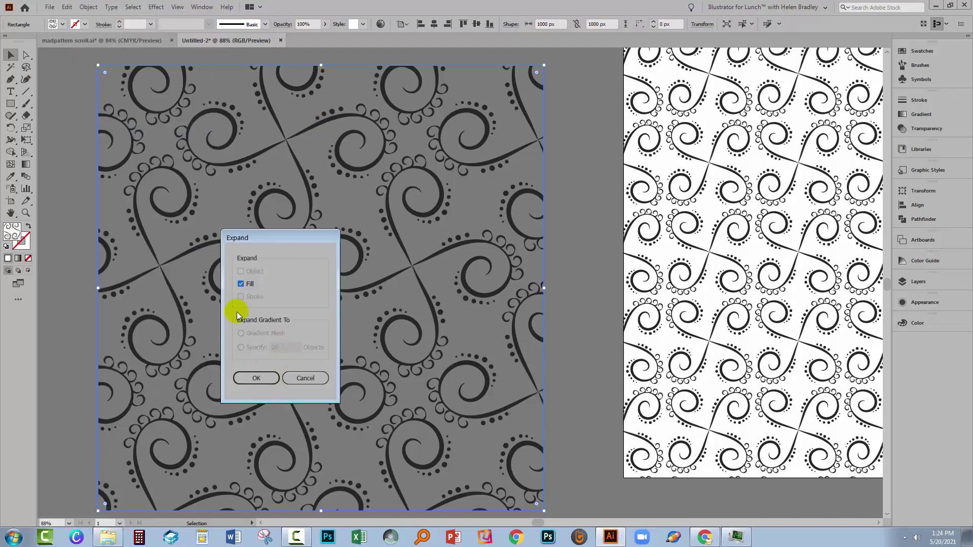
{"action": "left_click", "coordinate": [253, 377]}
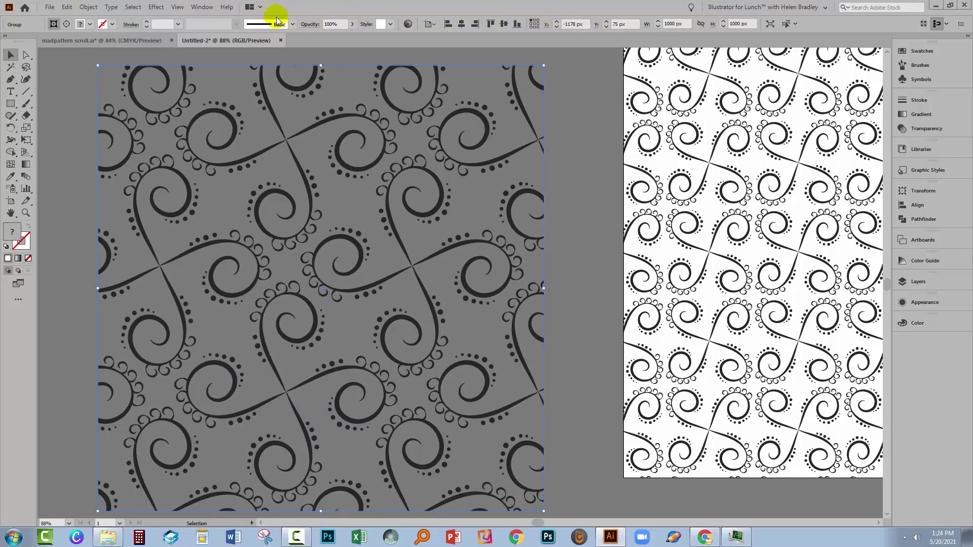
- Float and enlarge the Layers panel, expand Layer 1, and toggle its items' visibility to check them
{"action": "left_click", "coordinate": [919, 284]}
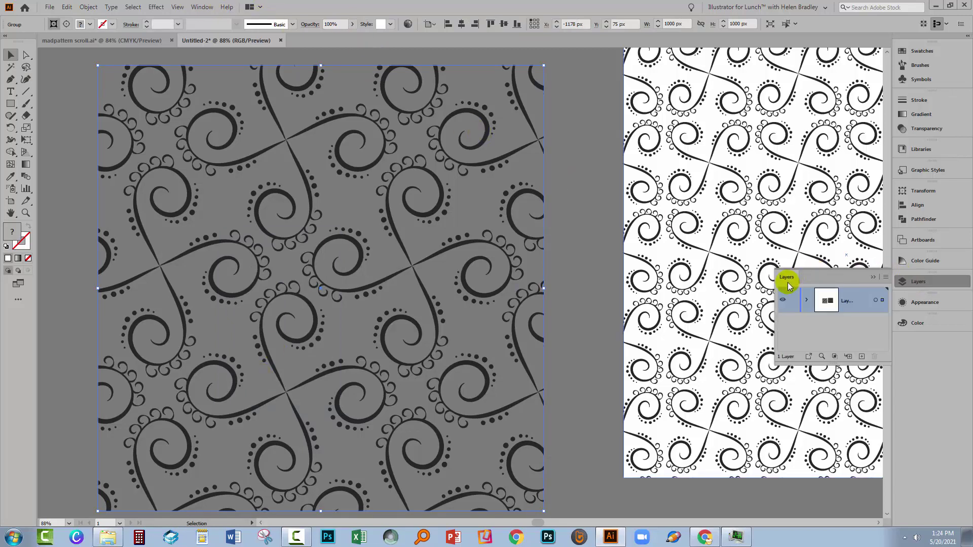
{"action": "left_click_drag", "start_coordinate": [786, 276], "coordinate": [643, 152]}
{"action": "left_click_drag", "start_coordinate": [740, 231], "coordinate": [806, 492]}
{"action": "left_click", "coordinate": [661, 172]}
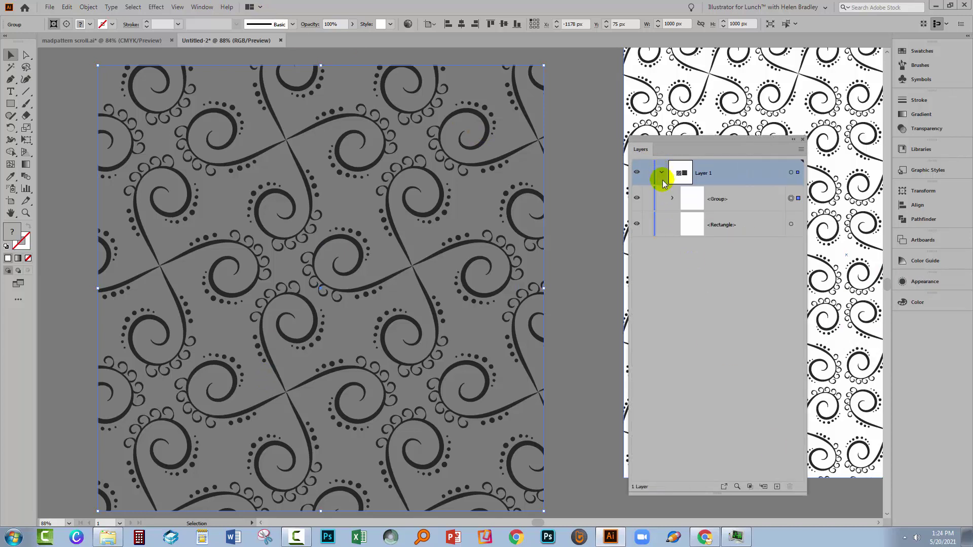
{"action": "left_click", "coordinate": [637, 198]}
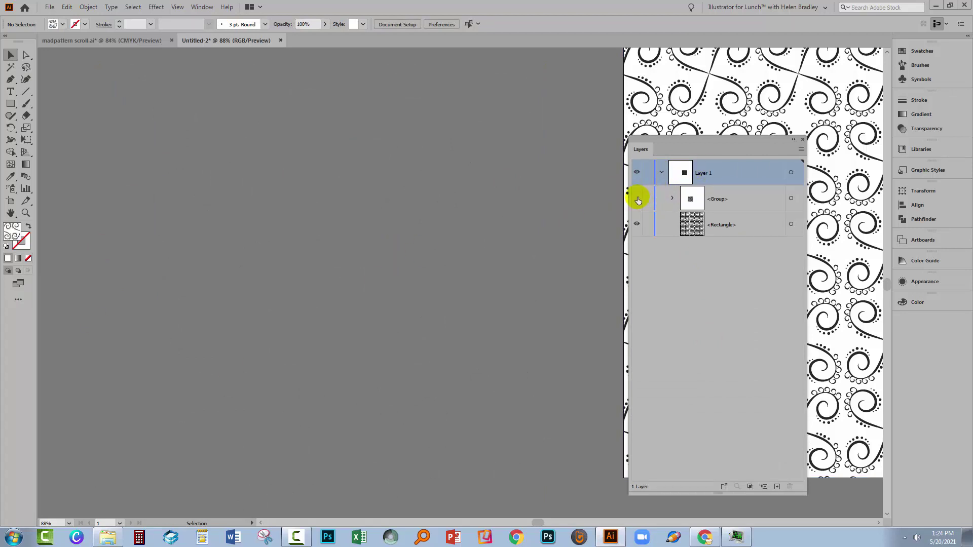
{"action": "left_click", "coordinate": [636, 198]}
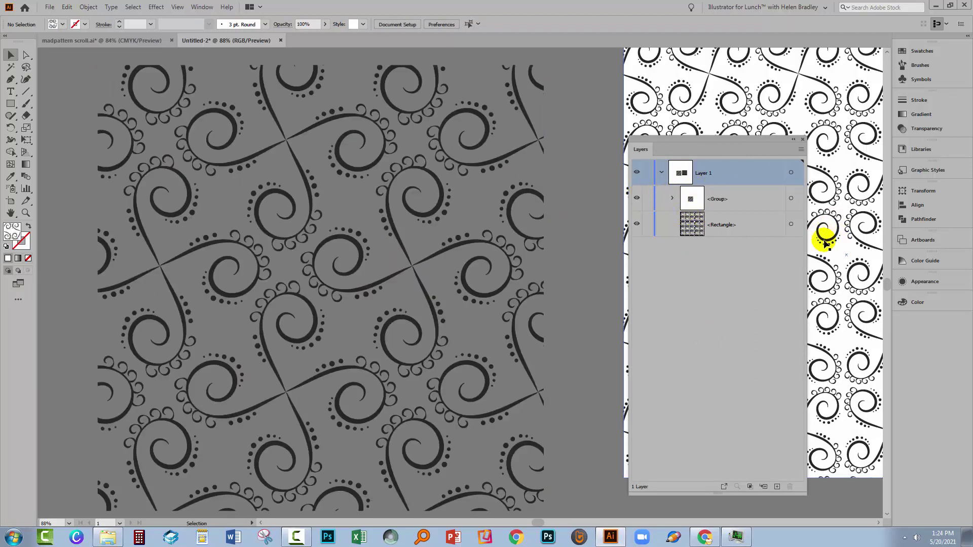
{"action": "left_click", "coordinate": [637, 224]}
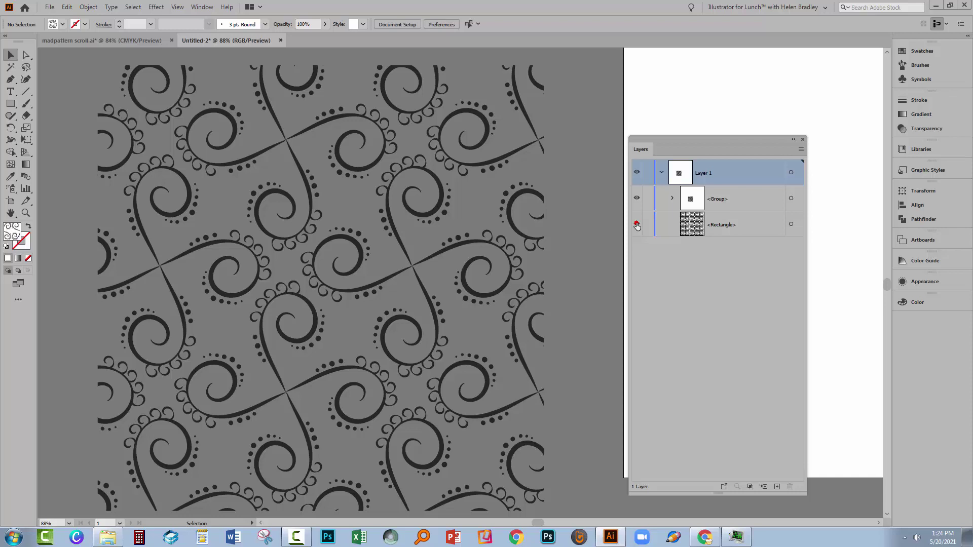
{"action": "left_click", "coordinate": [636, 224]}
{"action": "left_click", "coordinate": [637, 198]}
{"action": "left_click", "coordinate": [637, 199]}
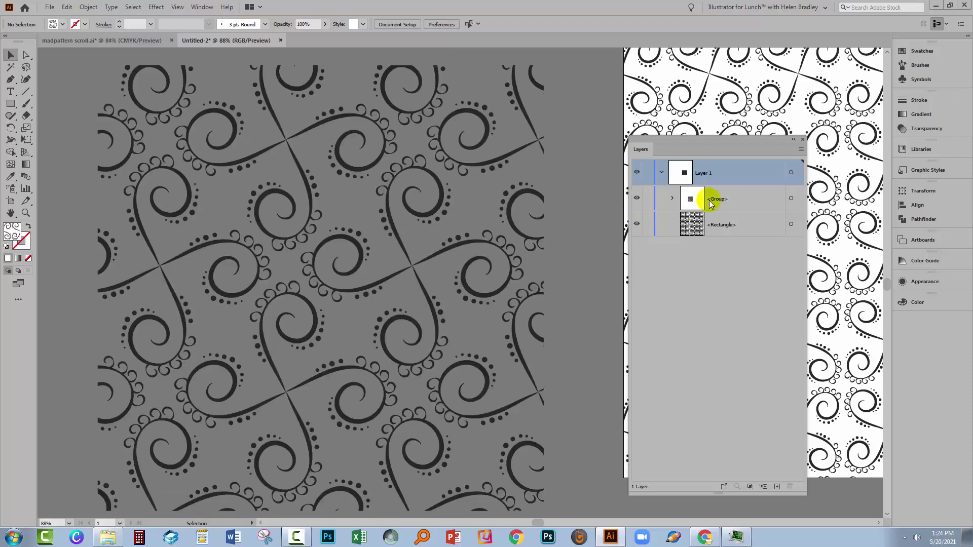
- Expand the group and its Clip Group in Layers, and widen the panel
{"action": "left_click", "coordinate": [672, 198]}
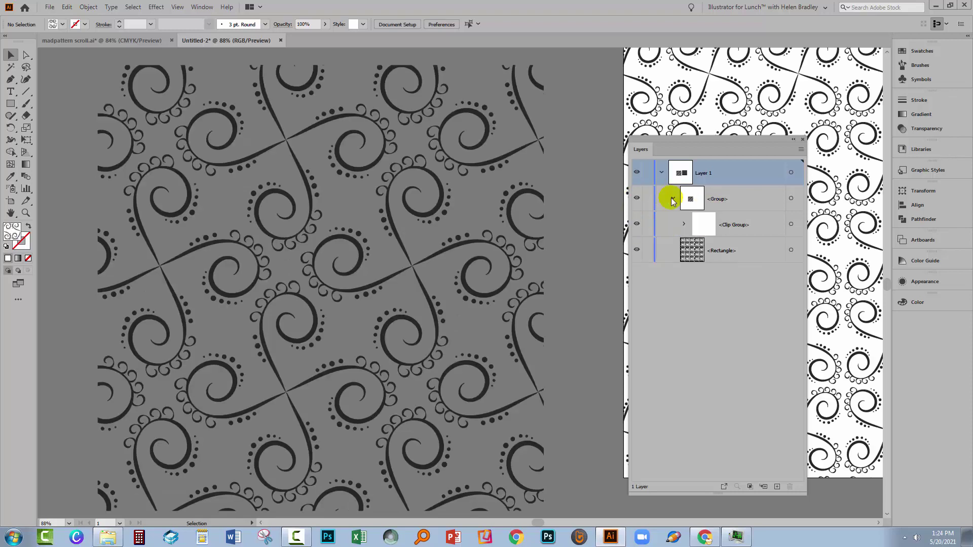
{"action": "left_click", "coordinate": [684, 224]}
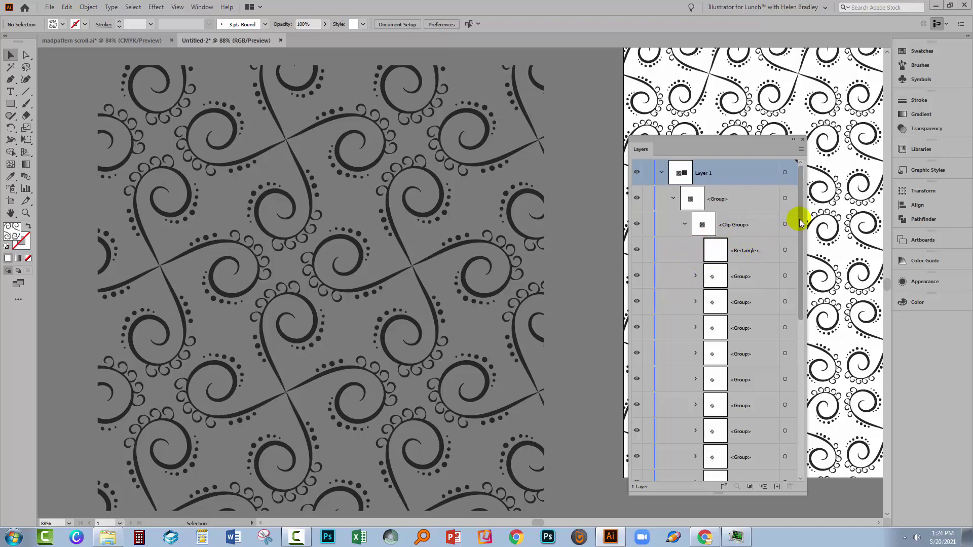
{"action": "left_click_drag", "start_coordinate": [799, 223], "coordinate": [790, 196]}
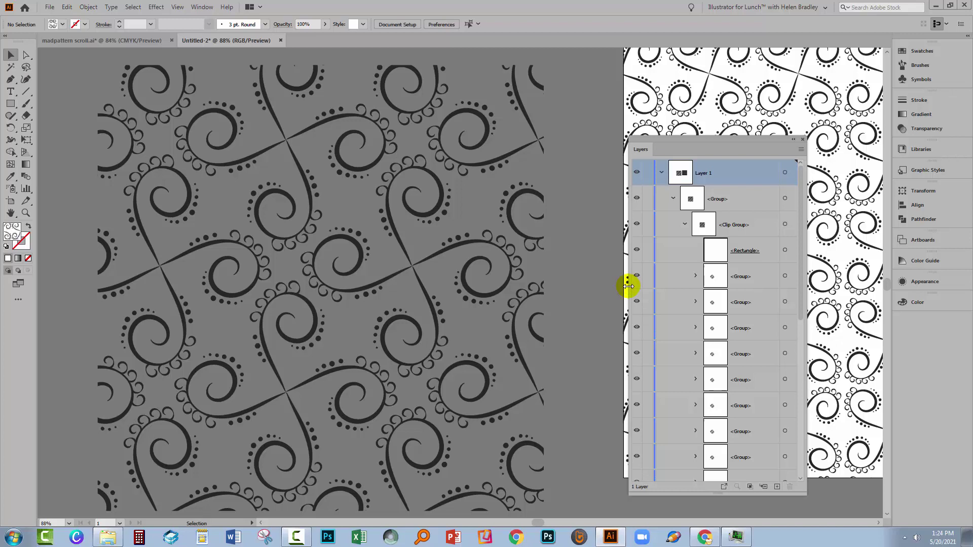
{"action": "left_click_drag", "start_coordinate": [628, 286], "coordinate": [572, 281]}
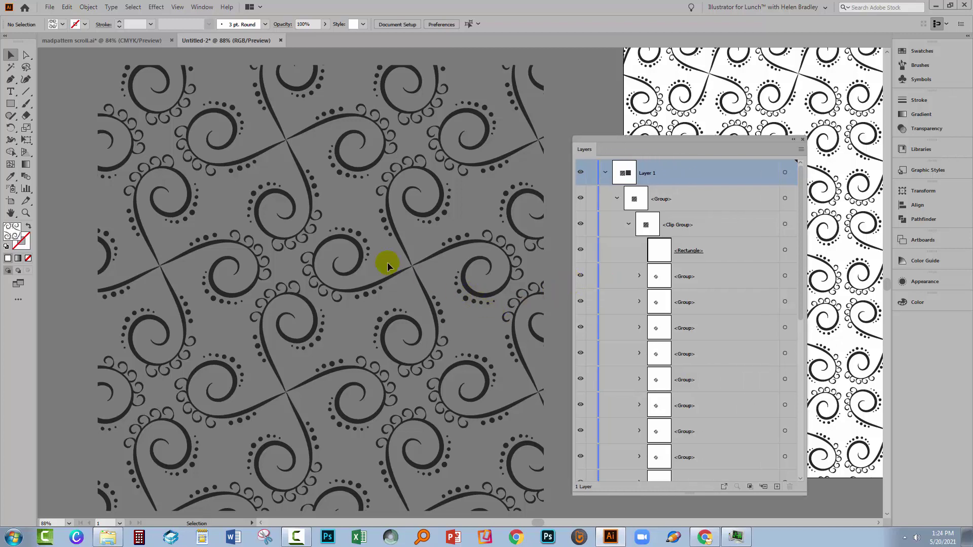
- Move the clipping <Rectangle> above the Clip Group, then select both together
{"action": "left_click", "coordinate": [686, 228]}
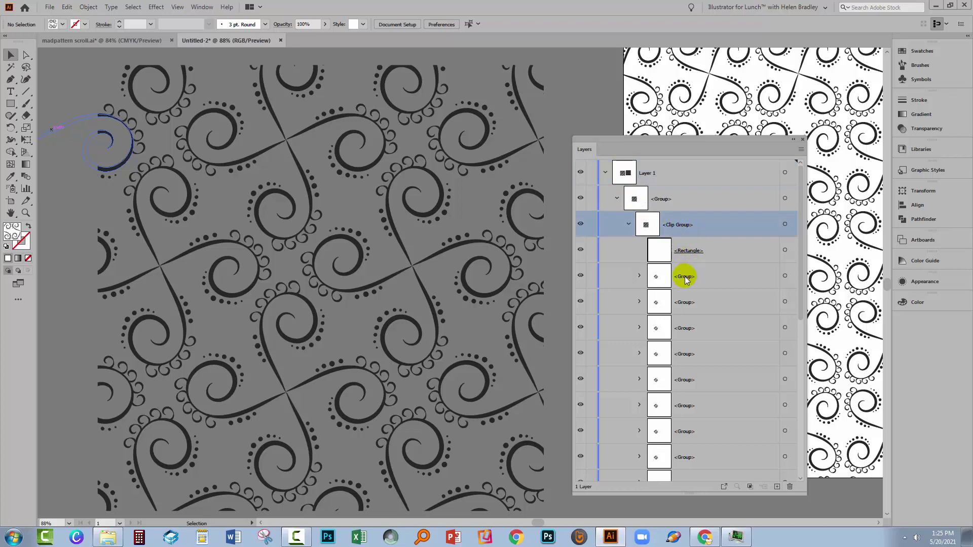
{"action": "left_click", "coordinate": [697, 251]}
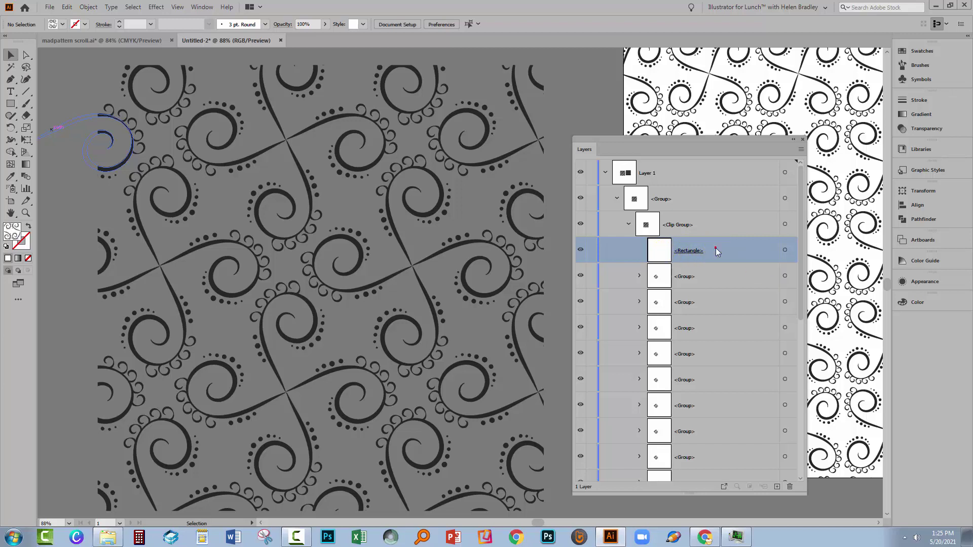
{"action": "left_click_drag", "start_coordinate": [716, 249], "coordinate": [714, 216]}
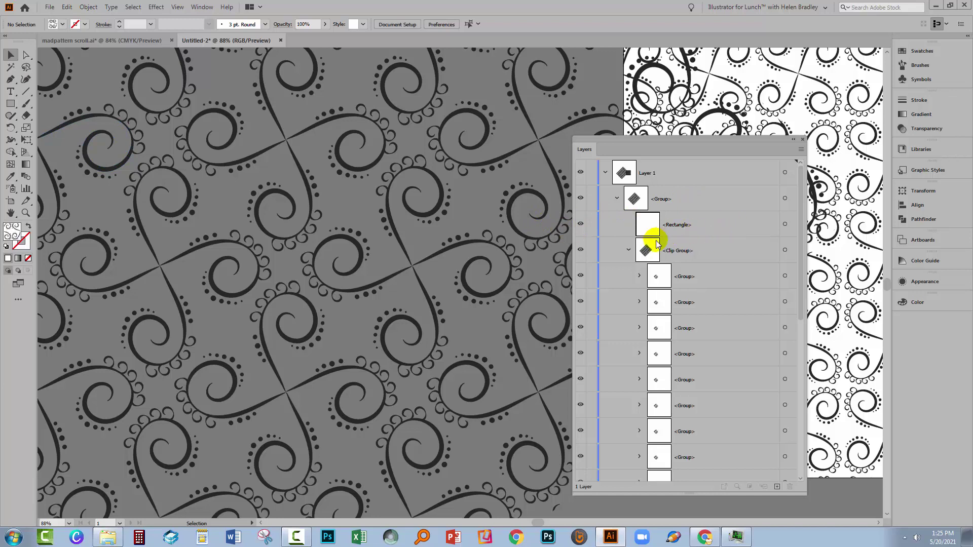
{"action": "left_click", "coordinate": [785, 250]}
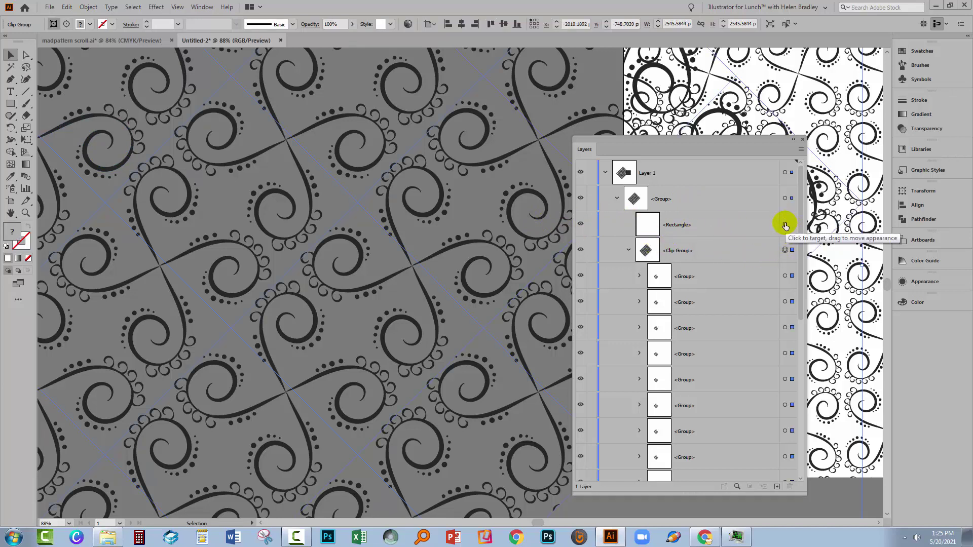
{"action": "left_click", "coordinate": [785, 225], "text": "shift"}
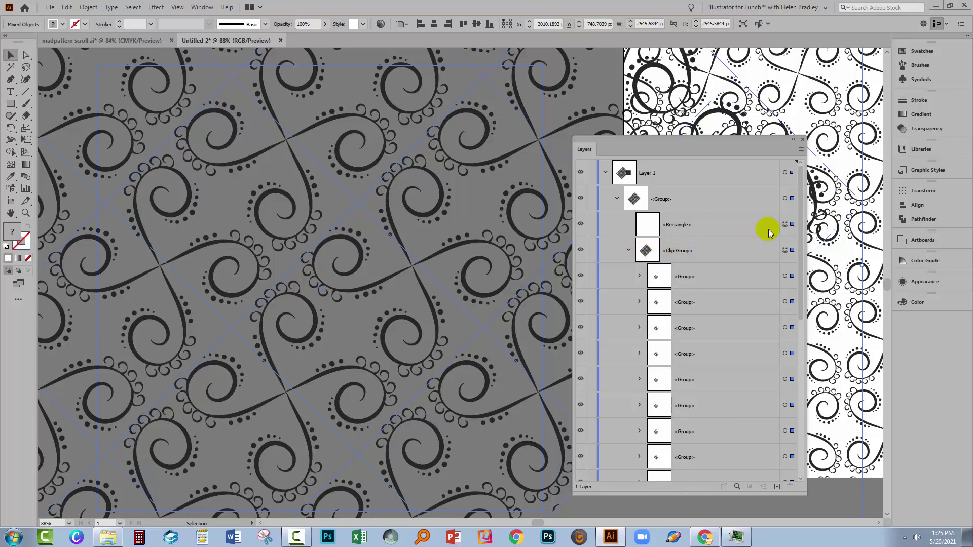
- Apply Pathfinder Crop to the selected rectangle and swirl clip group
{"action": "left_click", "coordinate": [921, 220]}
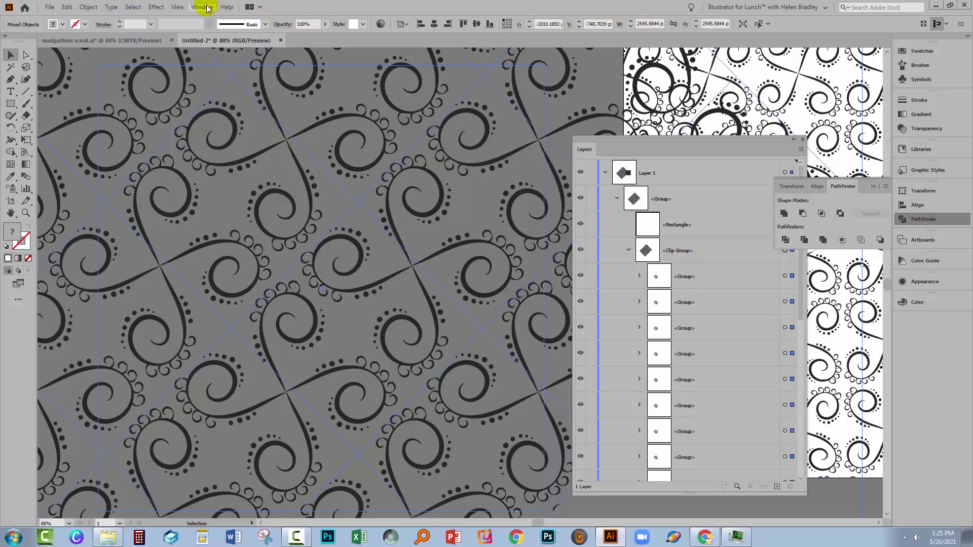
{"action": "left_click", "coordinate": [842, 242]}
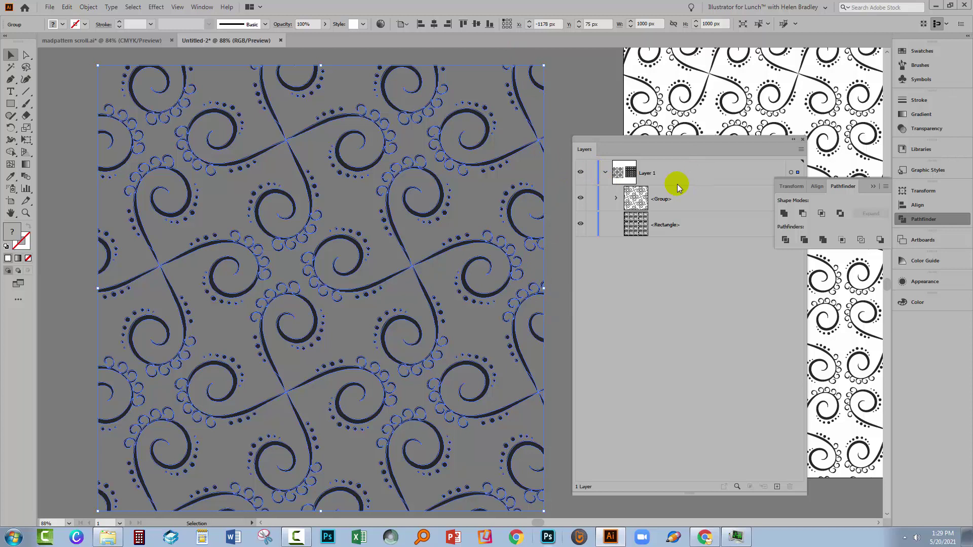
- Target an empty path in the cropped group, select all with Same Appearance, and delete them
{"action": "left_click", "coordinate": [617, 199]}
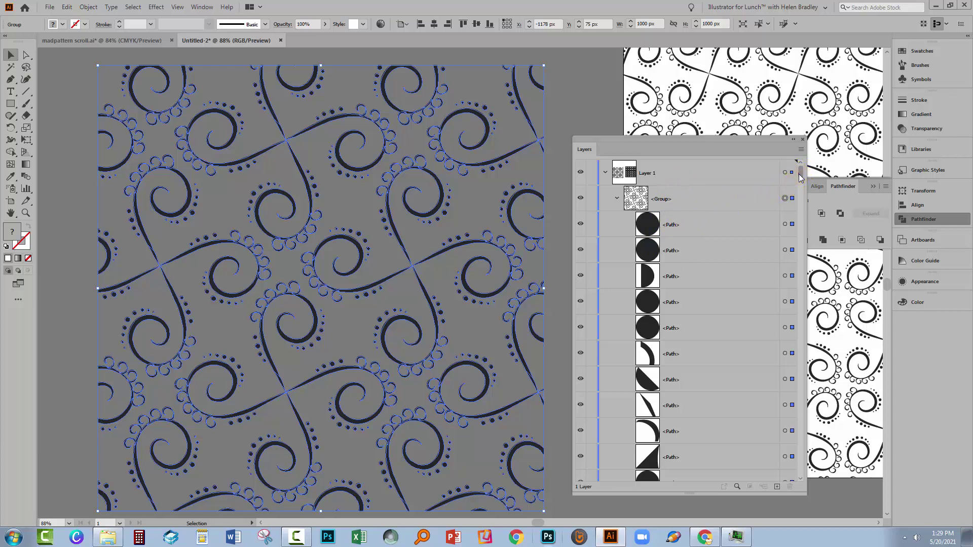
{"action": "left_click_drag", "start_coordinate": [800, 177], "coordinate": [788, 479]}
{"action": "left_click", "coordinate": [636, 441]}
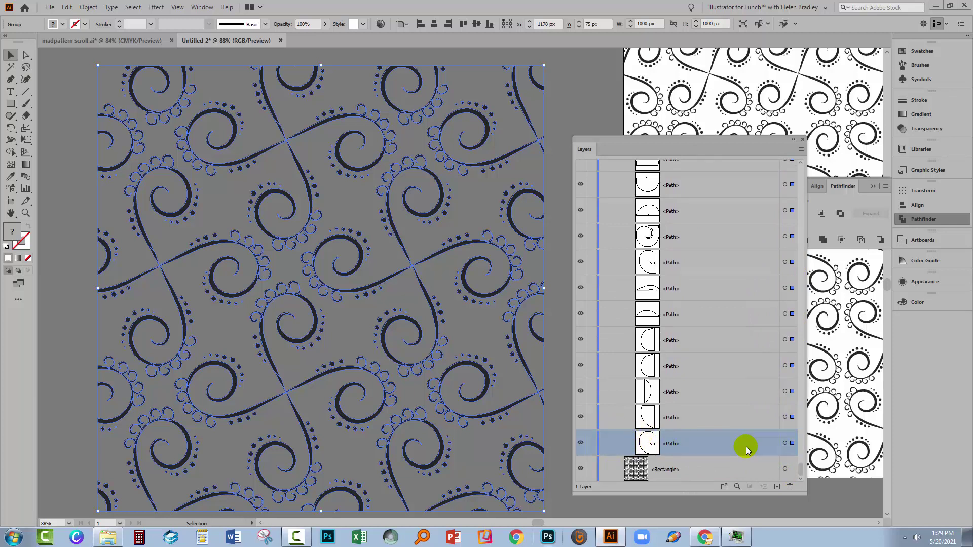
{"action": "left_click", "coordinate": [785, 444]}
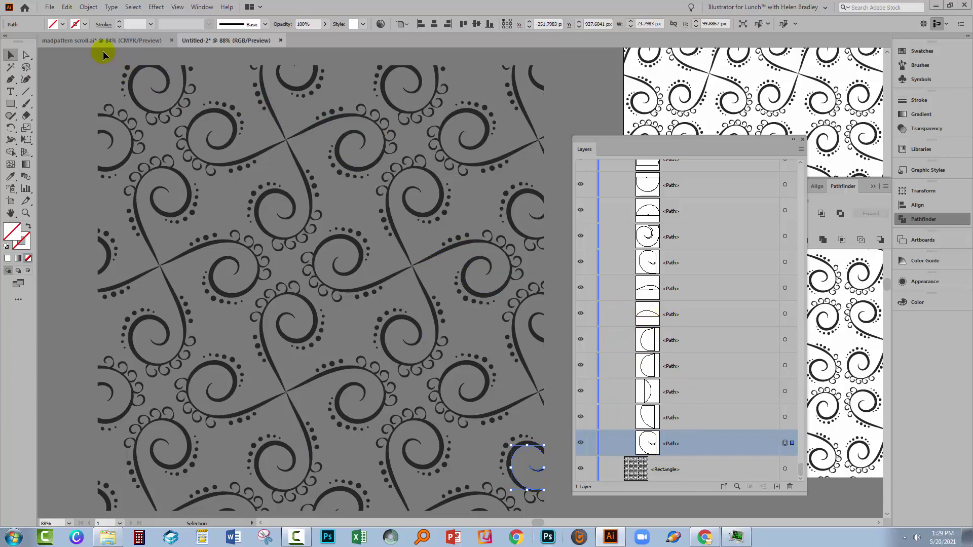
{"action": "left_click", "coordinate": [126, 6]}
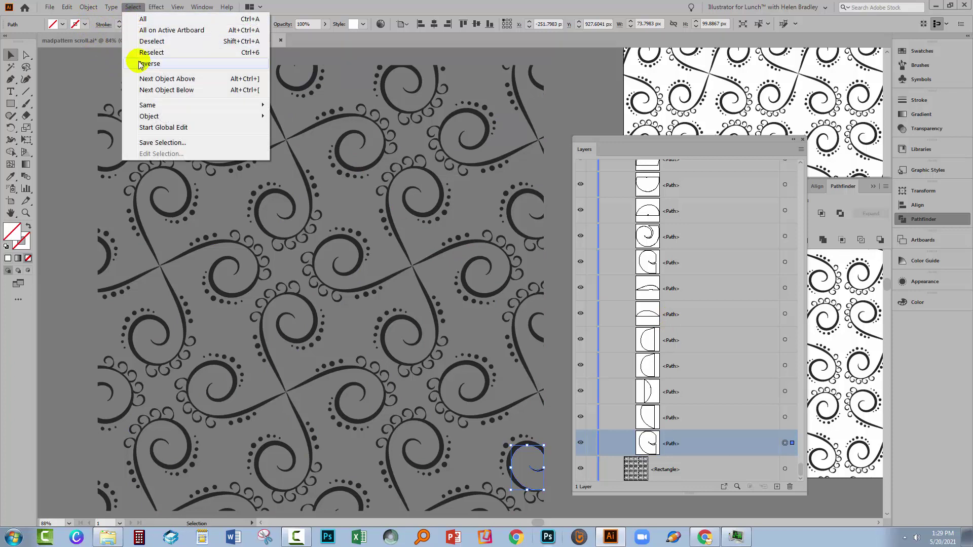
{"action": "mouse_move", "coordinate": [143, 105]}
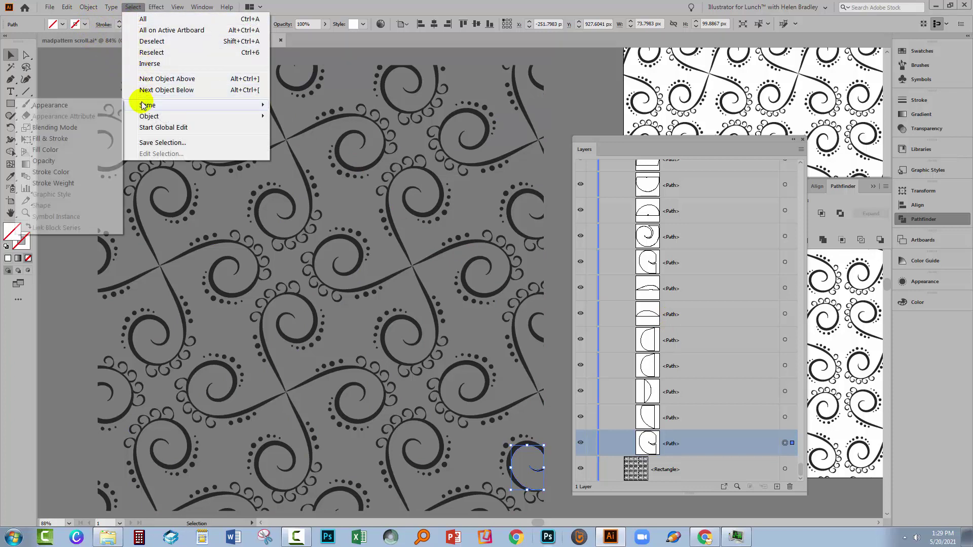
{"action": "left_click", "coordinate": [50, 105]}
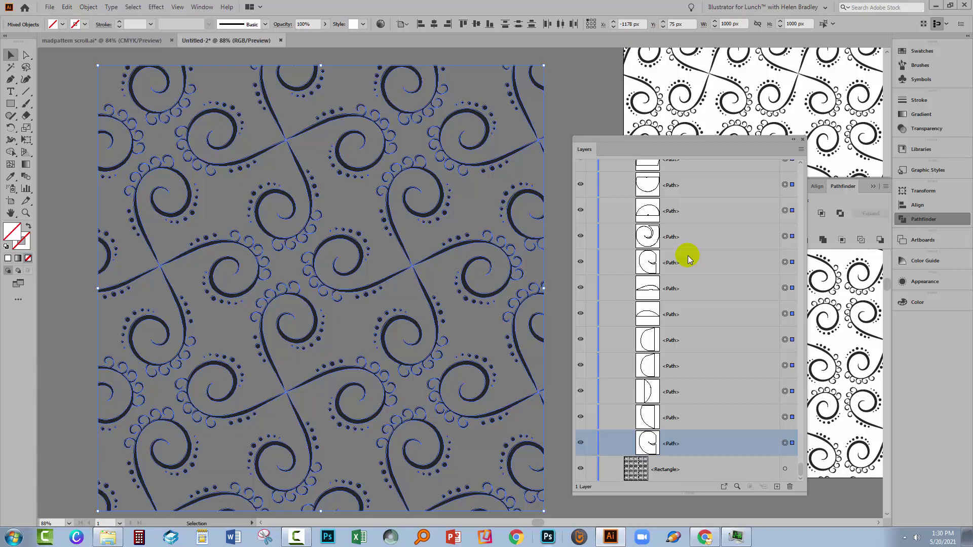
{"action": "key", "text": "ctrl+shift+a"}
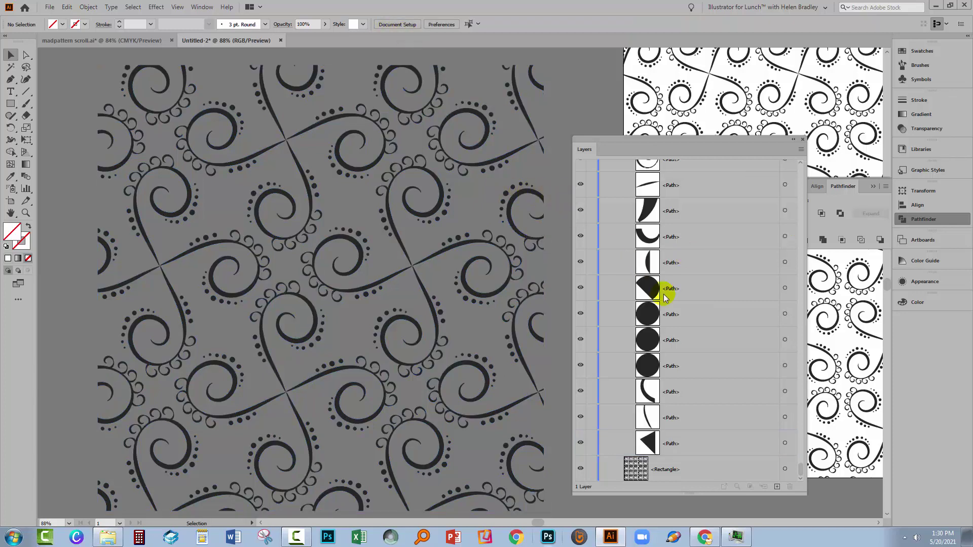
{"action": "scroll", "coordinate": [797, 462], "scroll_direction": "up", "scroll_amount": 10}
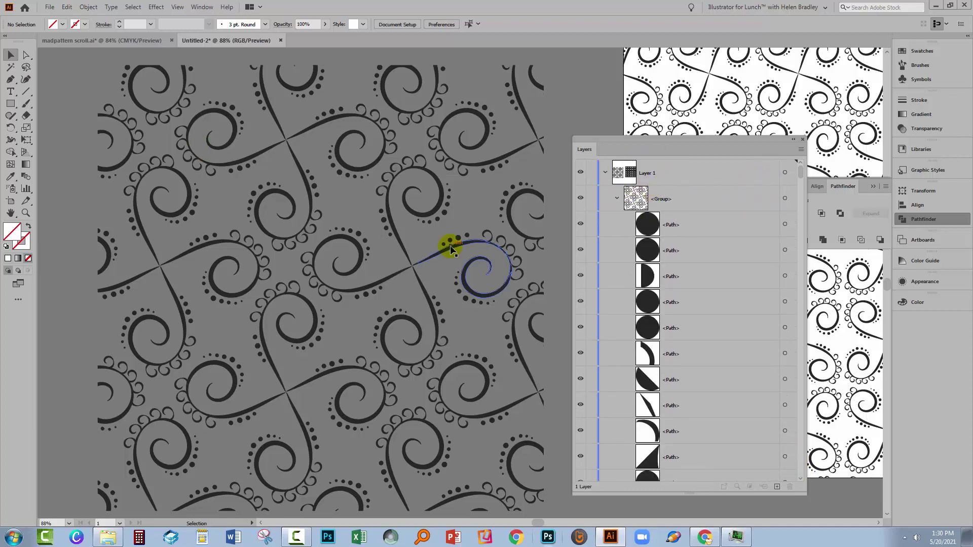
- Select the cropped swirl group and make a pattern from it with Object > Pattern > Make
{"action": "left_click", "coordinate": [784, 198]}
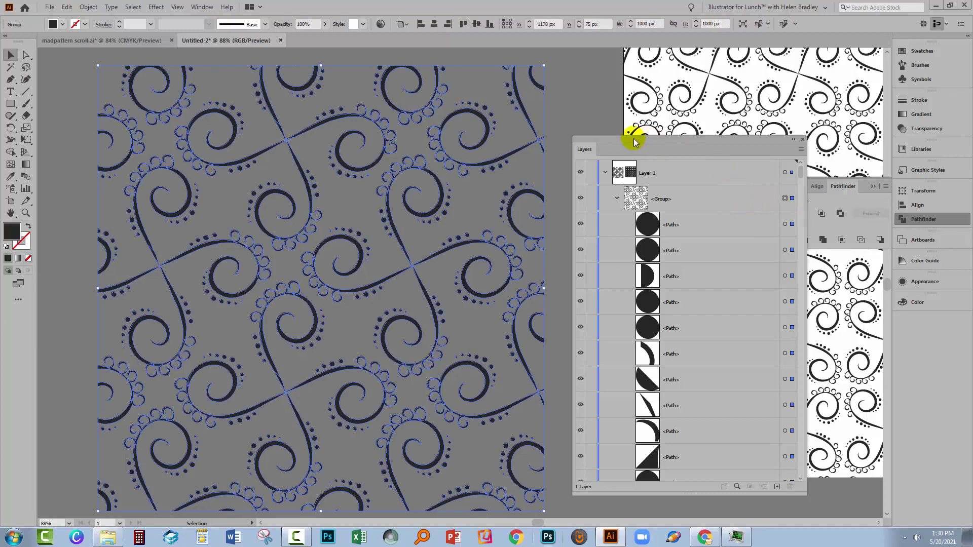
{"action": "left_click_drag", "start_coordinate": [633, 141], "coordinate": [698, 139]}
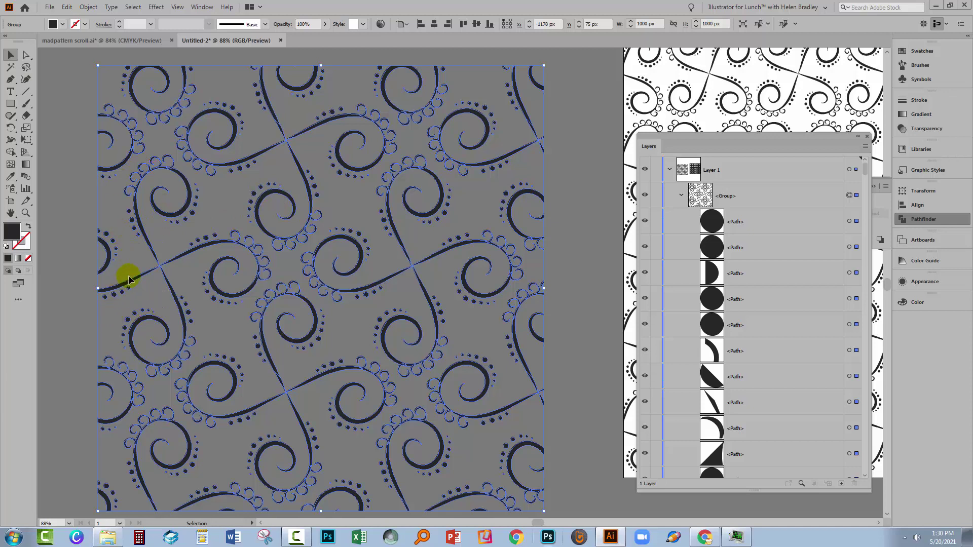
{"action": "left_click", "coordinate": [686, 138]}
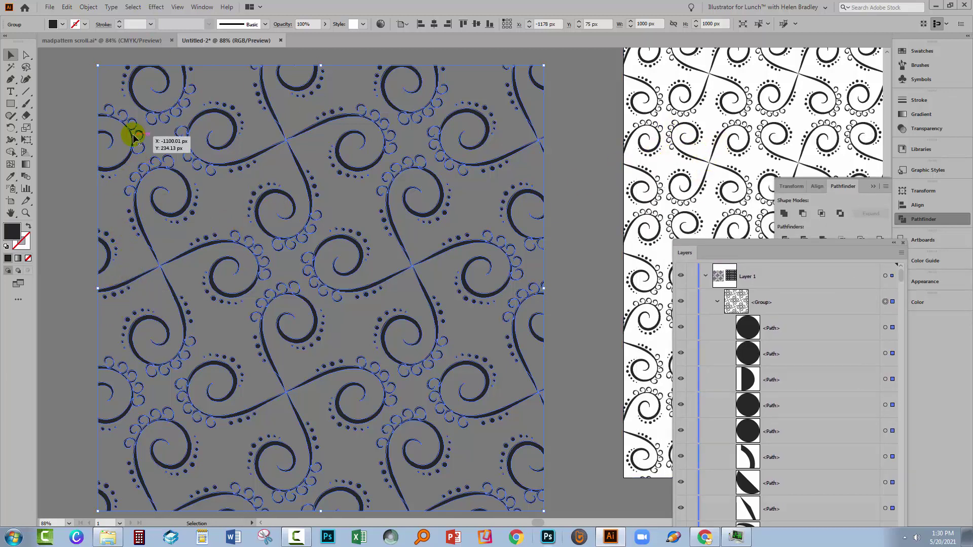
{"action": "left_click", "coordinate": [90, 7]}
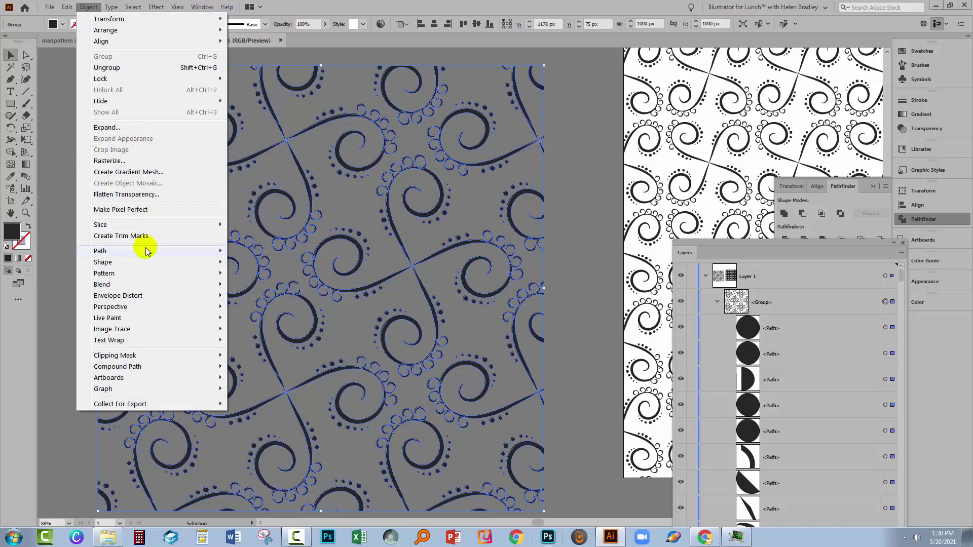
{"action": "mouse_move", "coordinate": [146, 270]}
{"action": "left_click", "coordinate": [259, 275]}
- Dismiss the pattern notice, move Pattern Options aside, and hide the artboards
{"action": "key", "text": "Return"}
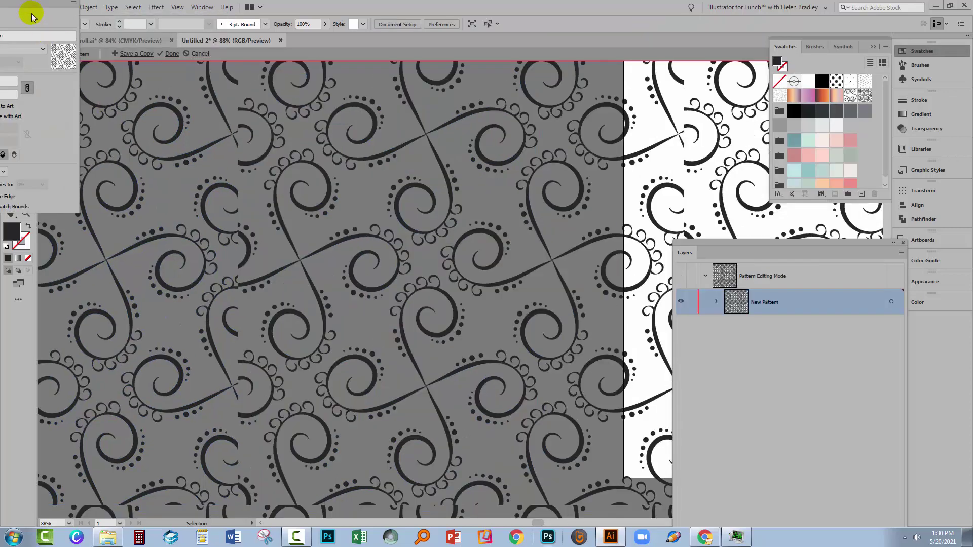
{"action": "left_click_drag", "start_coordinate": [29, 7], "coordinate": [637, 165]}
{"action": "left_click", "coordinate": [390, 218]}
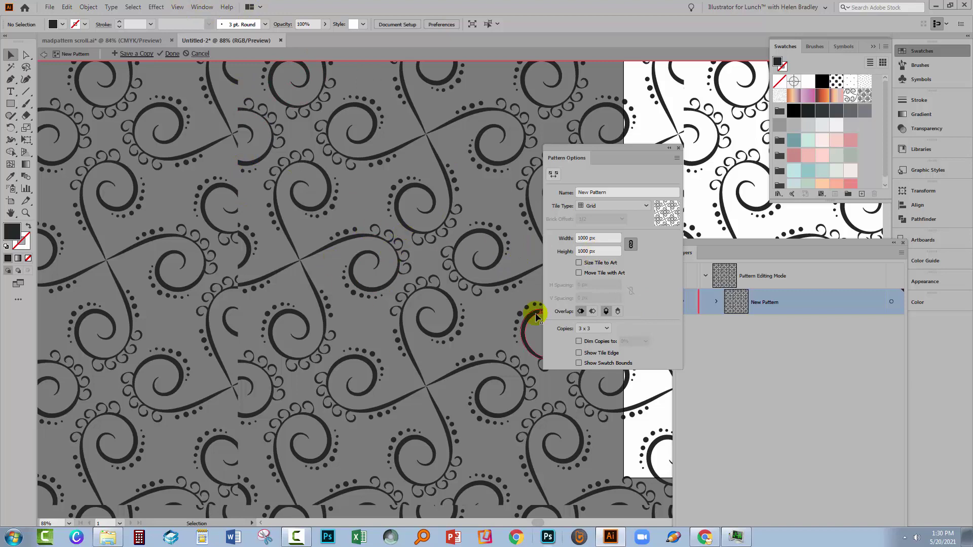
{"action": "left_click", "coordinate": [178, 7]}
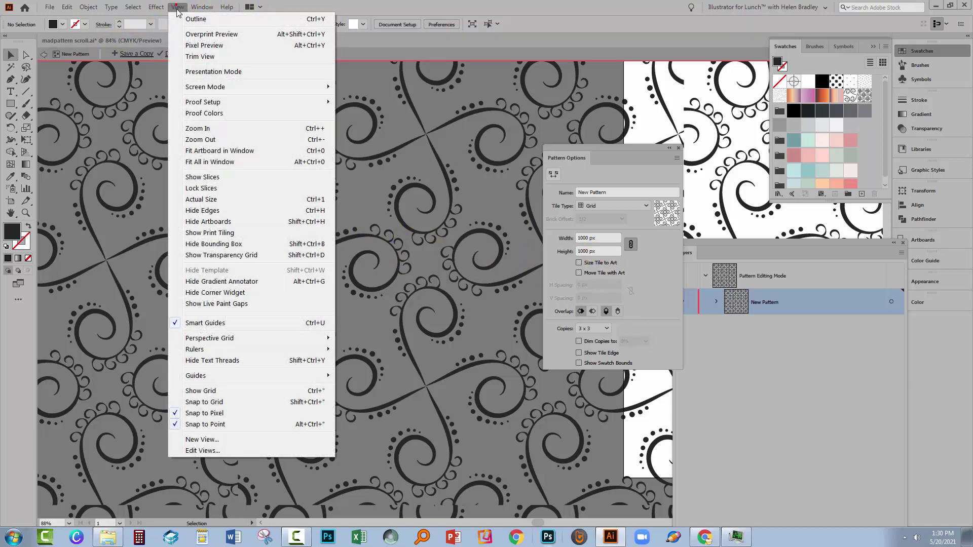
{"action": "left_click", "coordinate": [221, 222]}
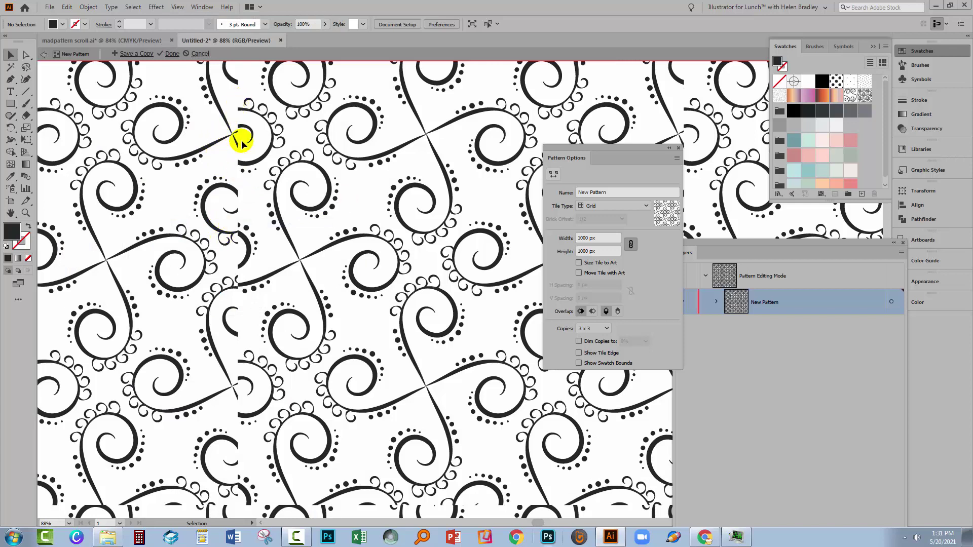
- Reduce the linked tile width and height to 566 px, then unlink width from height
{"action": "left_click", "coordinate": [599, 238]}
{"action": "key", "text": "shift+Down"}
{"action": "key", "text": "shift+Down"}
{"action": "key", "text": "shift+Down"}
{"action": "key", "text": "shift+Down"}
{"action": "key", "text": "shift+Down"}
{"action": "key", "text": "shift+Down"}
{"action": "key", "text": "shift+Down"}
{"action": "key", "text": "shift+Down"}
{"action": "key", "text": "shift+Down"}
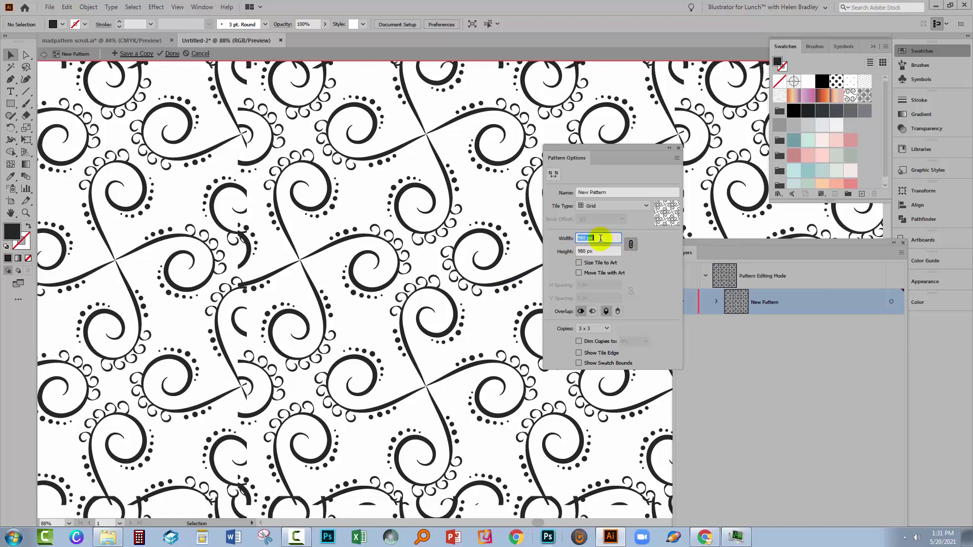
{"action": "key", "text": "shift+Down"}
{"action": "key", "text": "shift+Down"}
{"action": "key", "text": "shift+Down"}
{"action": "key", "text": "shift+Down"}
{"action": "key", "text": "shift+Down"}
{"action": "key", "text": "shift+Down"}
{"action": "key", "text": "shift+Down"}
{"action": "key", "text": "shift+Down"}
{"action": "key", "text": "shift+Down"}
{"action": "key", "text": "shift+Down"}
{"action": "key", "text": "shift+Down"}
{"action": "key", "text": "shift+Down"}
{"action": "key", "text": "shift+Down"}
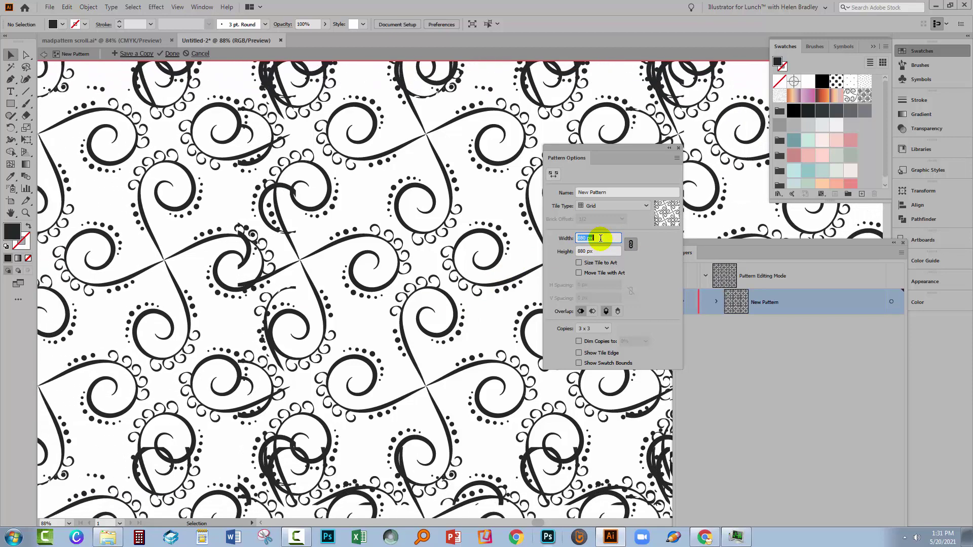
{"action": "key", "text": "shift+Down"}
{"action": "key", "text": "shift+Down"}
{"action": "key", "text": "shift+Down"}
{"action": "key", "text": "shift+Down"}
{"action": "key", "text": "shift+Down"}
{"action": "key", "text": "shift+Down"}
{"action": "key", "text": "shift+Down"}
{"action": "key", "text": "shift+Down"}
{"action": "key", "text": "shift+Down"}
{"action": "key", "text": "shift+Down"}
{"action": "key", "text": "shift+Down"}
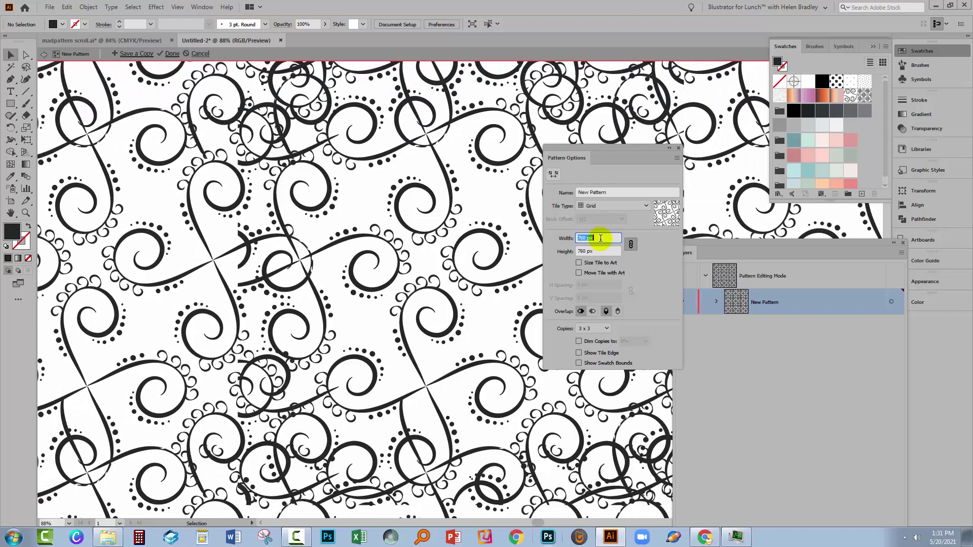
{"action": "key", "text": "shift+Down"}
{"action": "key", "text": "shift+Down"}
{"action": "key", "text": "shift+Down"}
{"action": "key", "text": "shift+Down"}
{"action": "key", "text": "shift+Down"}
{"action": "key", "text": "shift+Down"}
{"action": "key", "text": "shift+Down"}
{"action": "key", "text": "shift+Down"}
{"action": "key", "text": "shift+Down"}
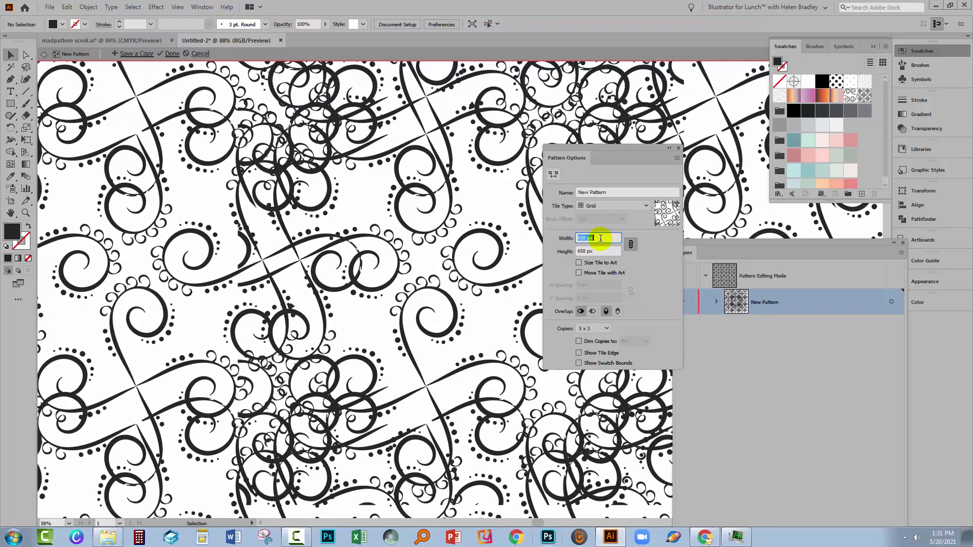
{"action": "key", "text": "shift+Down"}
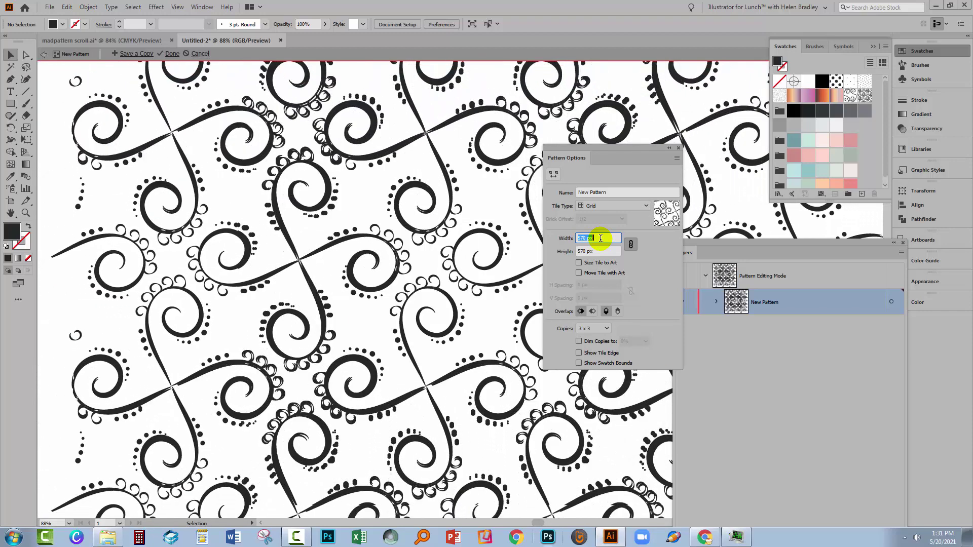
{"action": "key", "text": "shift+Down"}
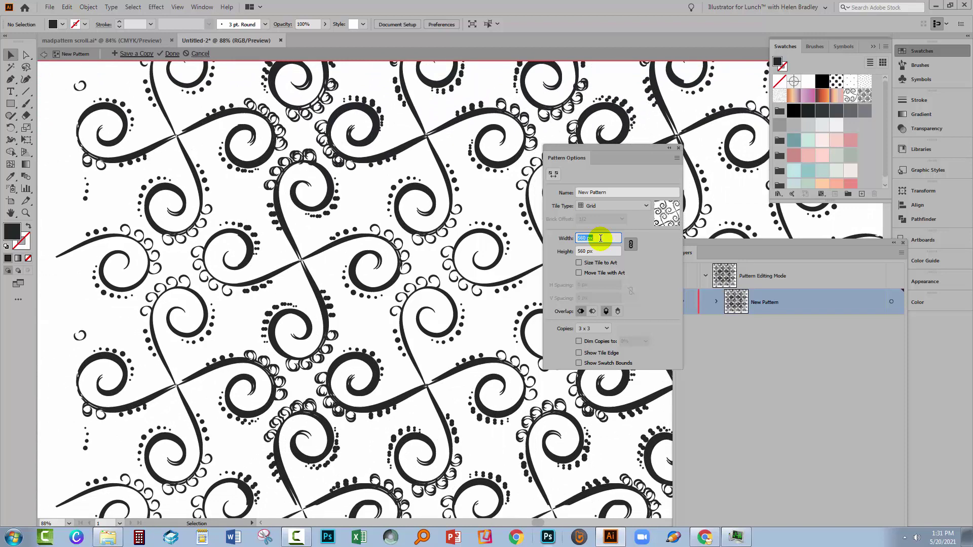
{"action": "key", "text": "Up"}
{"action": "key", "text": "Up"}
{"action": "key", "text": "Up"}
{"action": "key", "text": "Up"}
{"action": "key", "text": "Up"}
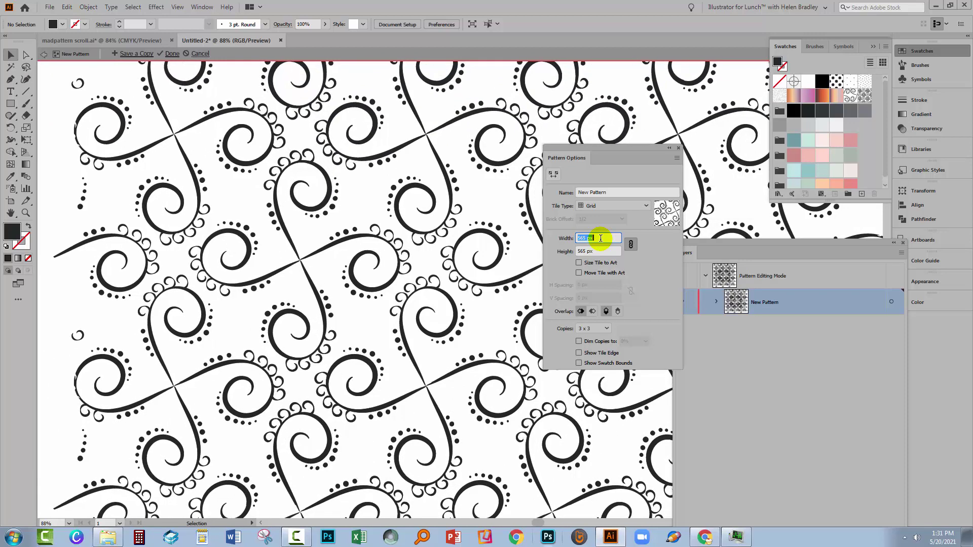
{"action": "key", "text": "Up"}
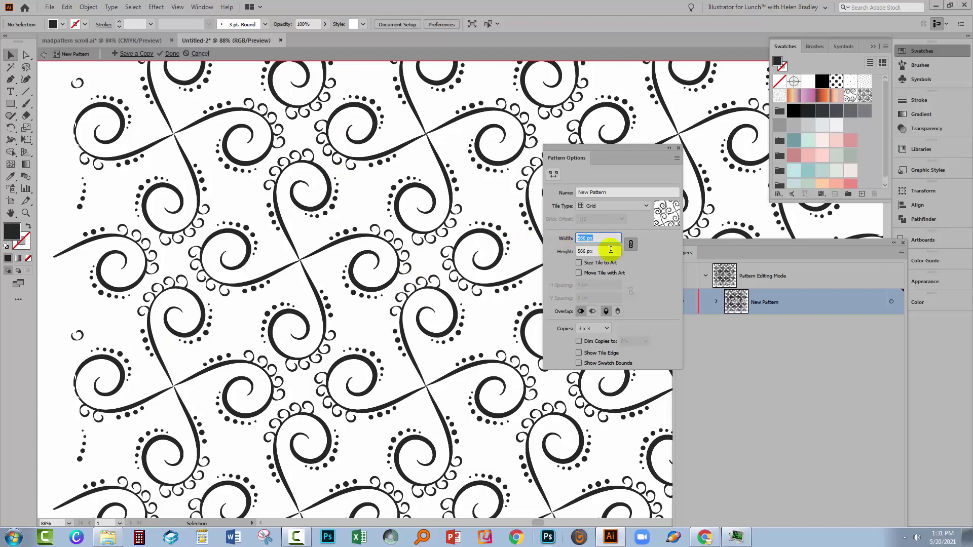
{"action": "left_click", "coordinate": [631, 246]}
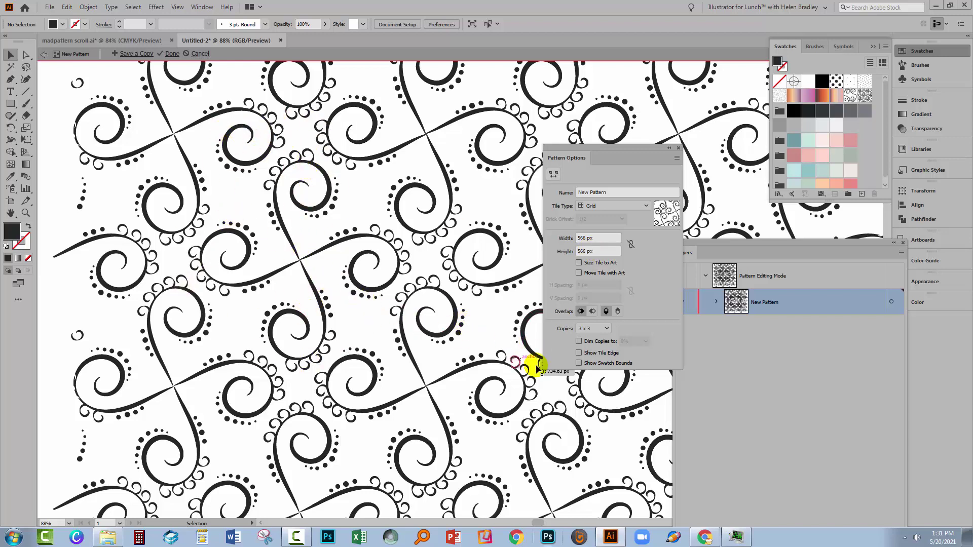
- Zoom in on the tile edge and nudge the tile height until the strokes join cleanly
{"action": "left_click", "coordinate": [579, 353]}
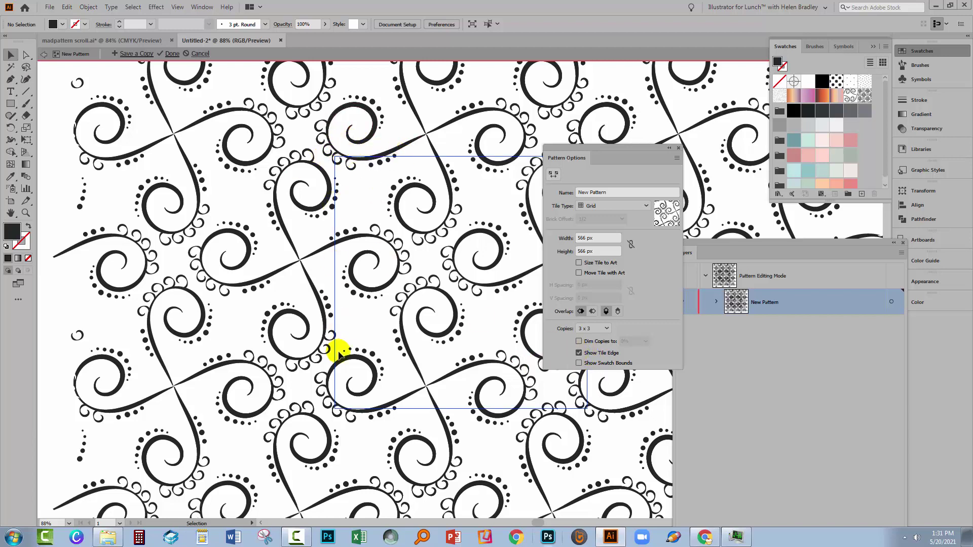
{"action": "left_click", "coordinate": [26, 213]}
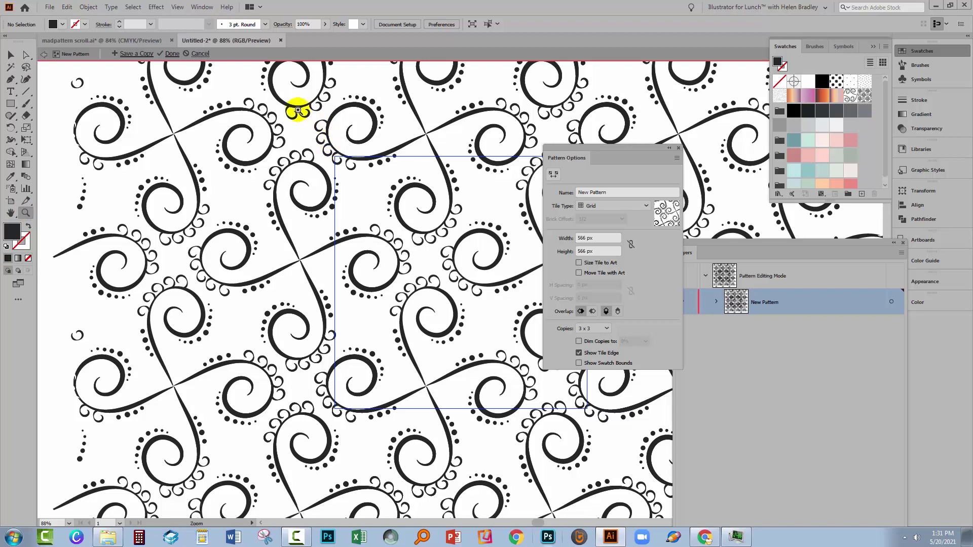
{"action": "left_click_drag", "start_coordinate": [298, 114], "coordinate": [424, 438]}
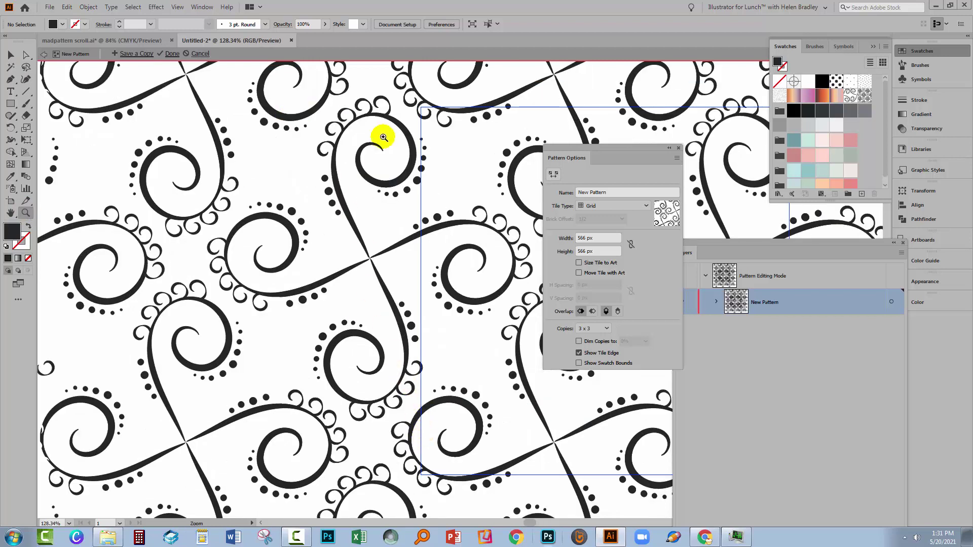
{"action": "left_click", "coordinate": [579, 353]}
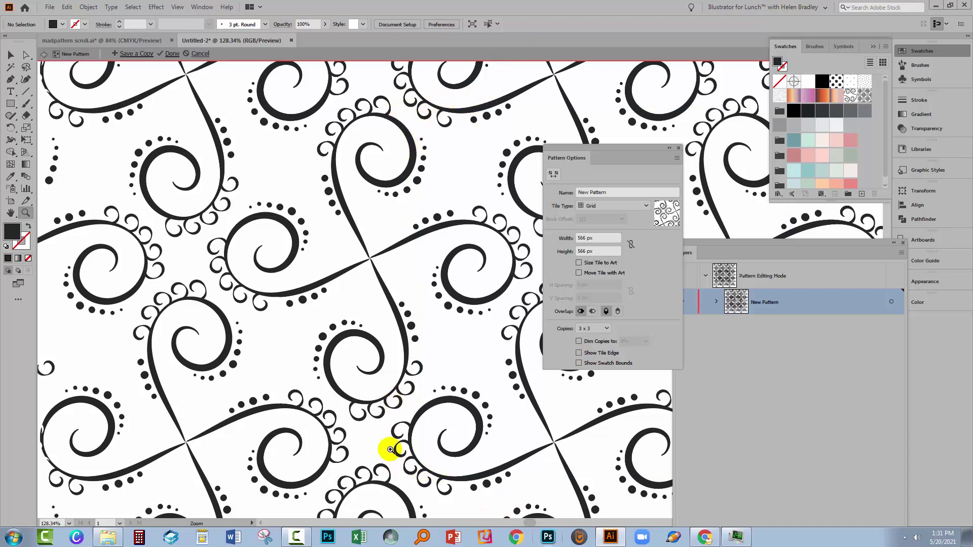
{"action": "left_click", "coordinate": [603, 250]}
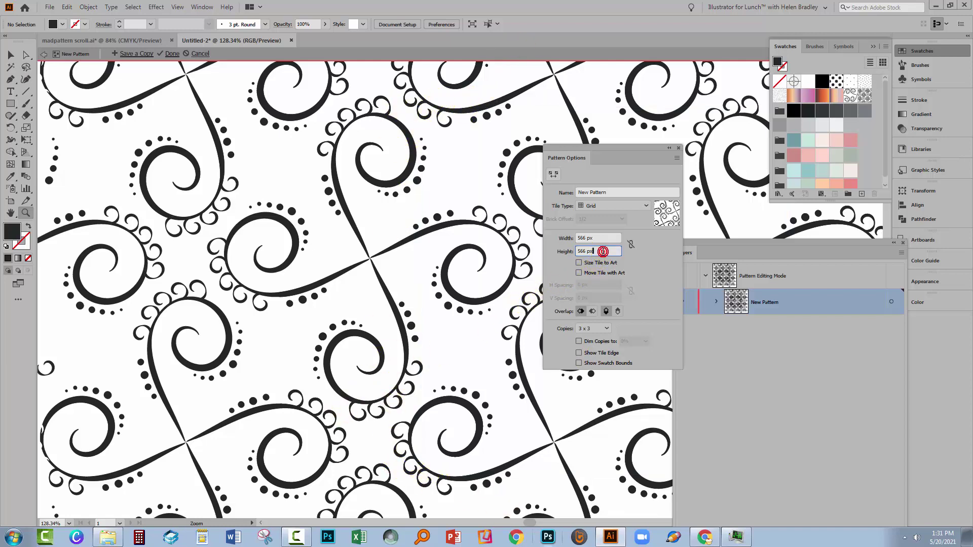
{"action": "key", "text": "Down"}
{"action": "key", "text": "Down"}
{"action": "key", "text": "Down"}
{"action": "key", "text": "Down"}
{"action": "key", "text": "Down"}
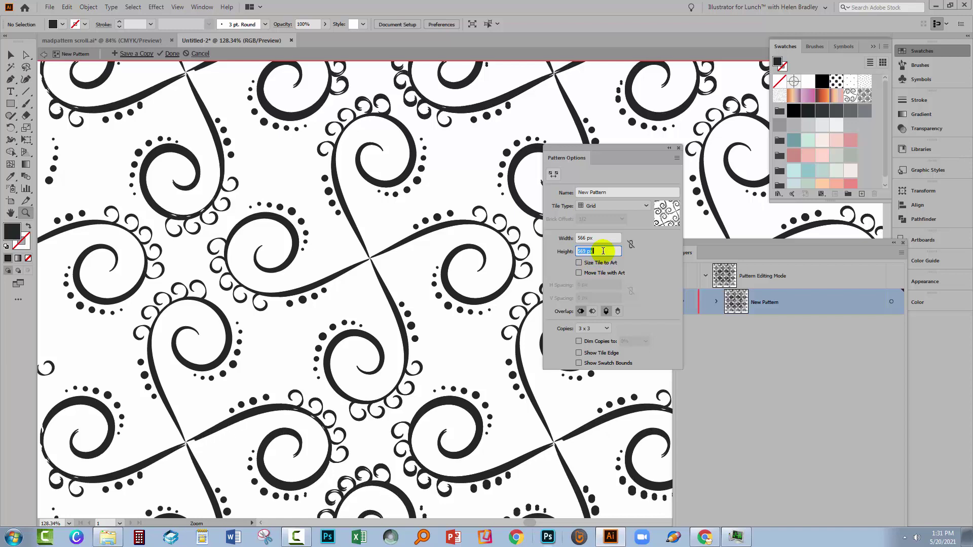
{"action": "key", "text": "Up"}
{"action": "key", "text": "Up"}
{"action": "key", "text": "Up"}
{"action": "key", "text": "Up"}
{"action": "key", "text": "Up"}
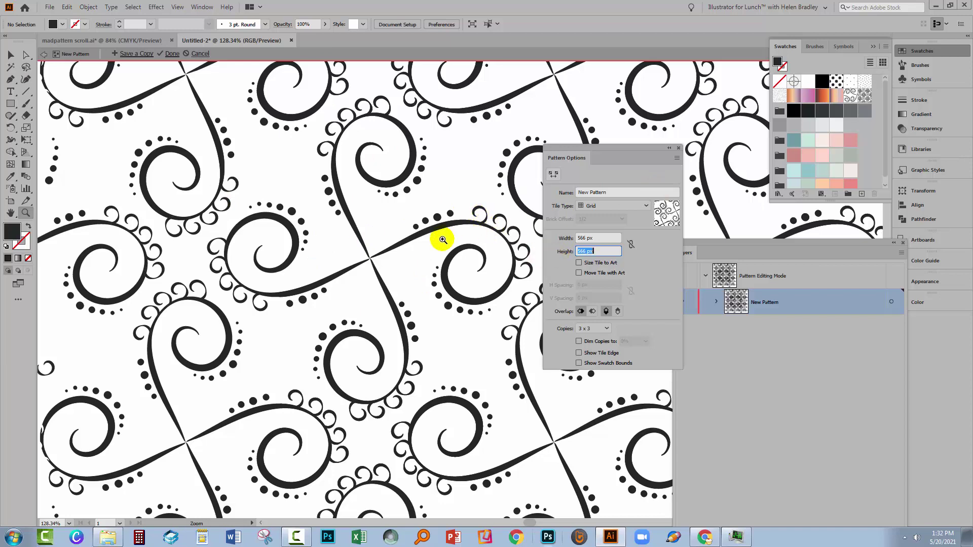
- Save the edited pattern swatch and fit the whole artboard in the window
{"action": "left_click", "coordinate": [172, 55]}
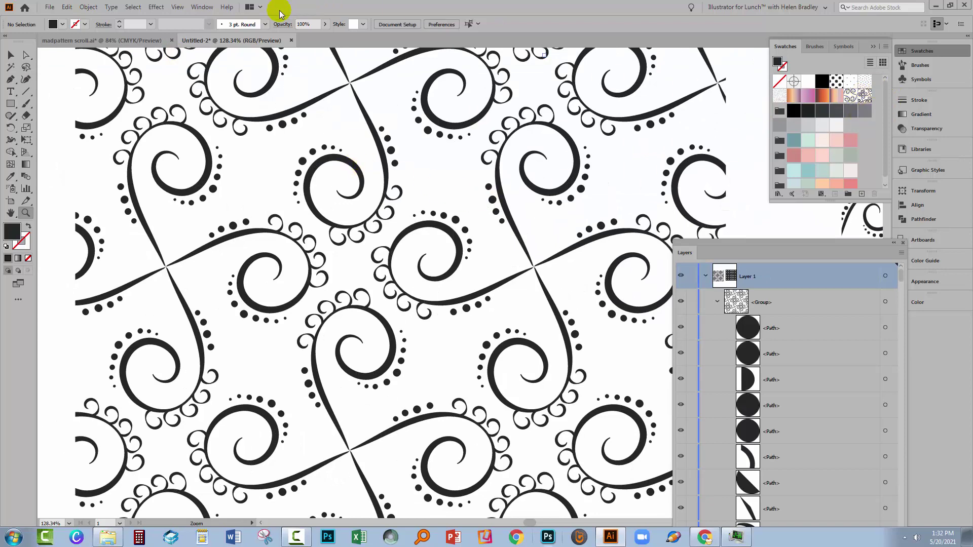
{"action": "left_click", "coordinate": [176, 7]}
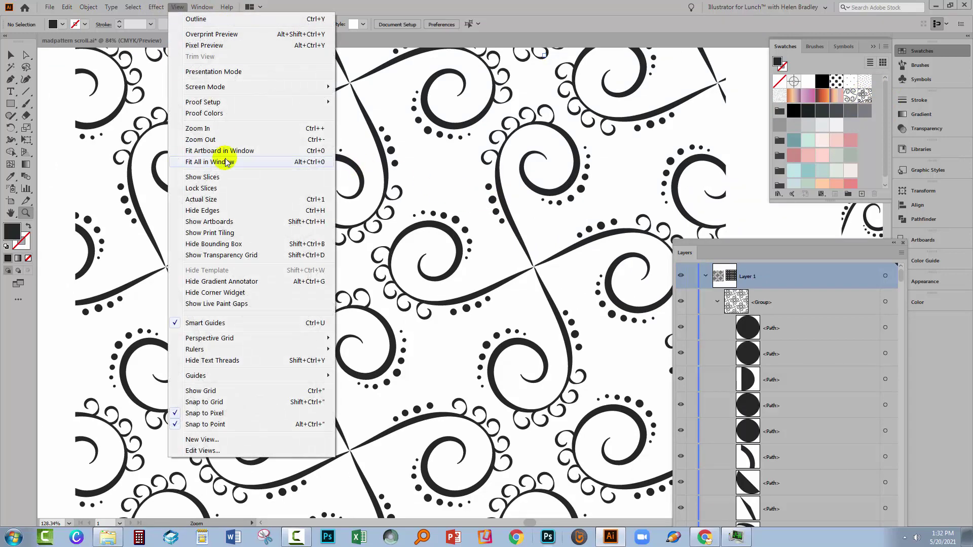
{"action": "left_click", "coordinate": [210, 222]}
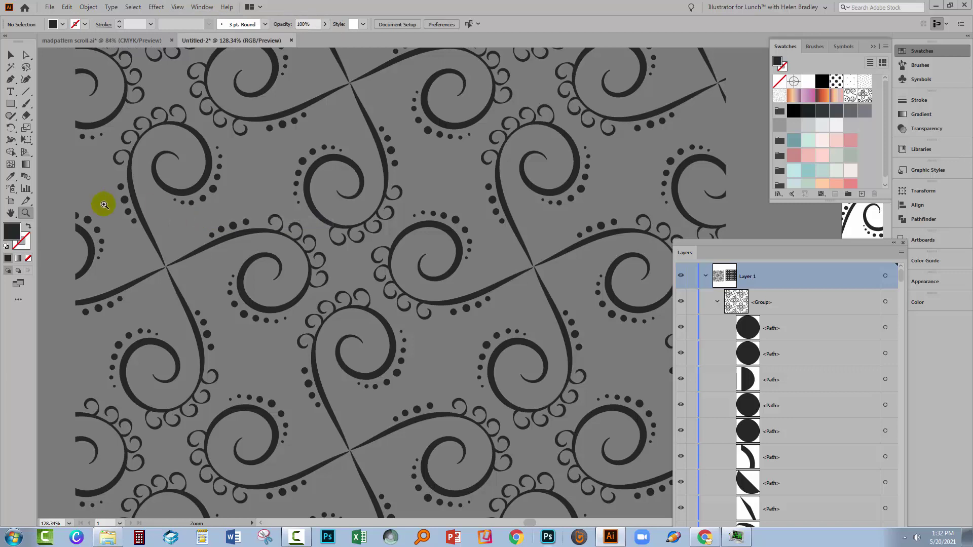
{"action": "key", "text": "ctrl+Tab"}
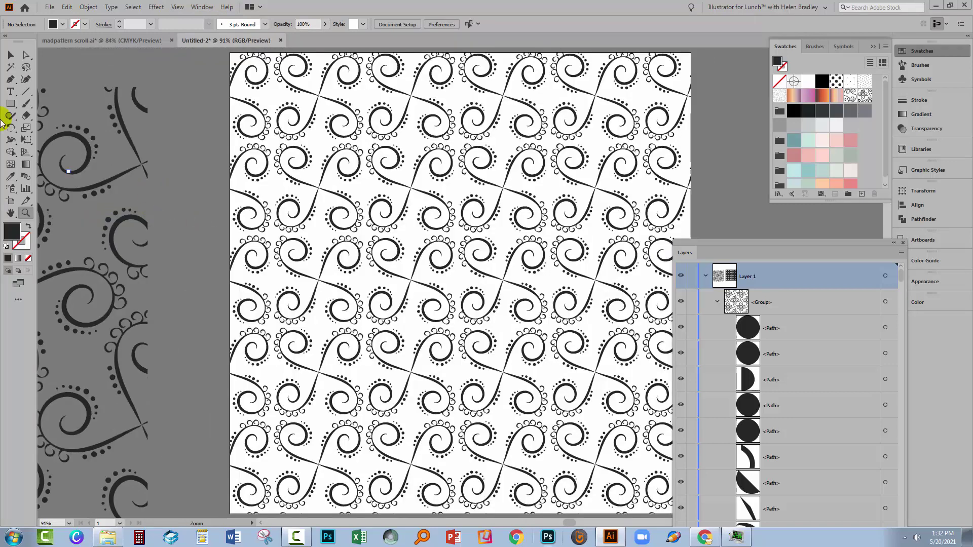
- Delete the original swirl artwork group beside the artboard, then return to the patterned rectangle
{"action": "key", "text": "space"}
{"action": "left_click_drag", "start_coordinate": [163, 243], "coordinate": [413, 212]}
{"action": "left_click", "coordinate": [10, 54]}
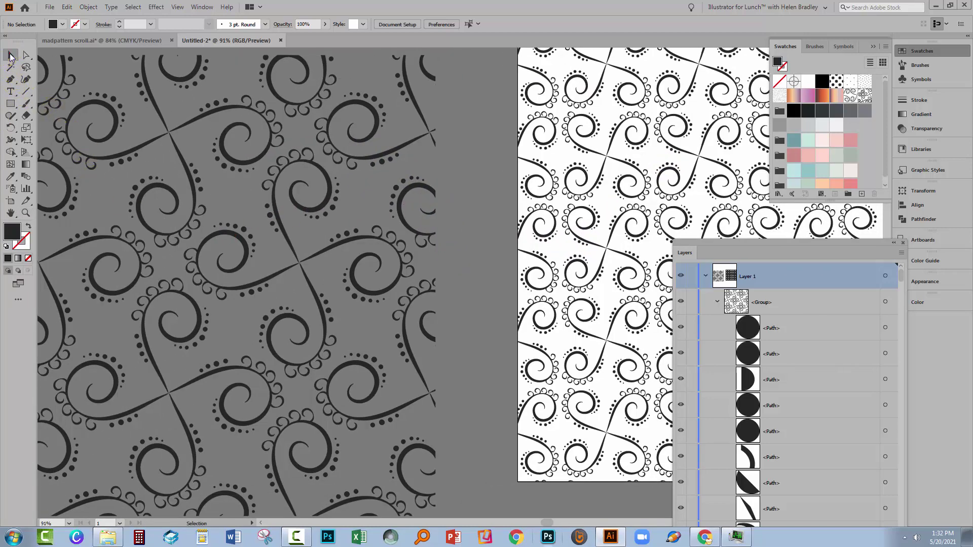
{"action": "left_click", "coordinate": [884, 302]}
{"action": "key", "text": "Delete"}
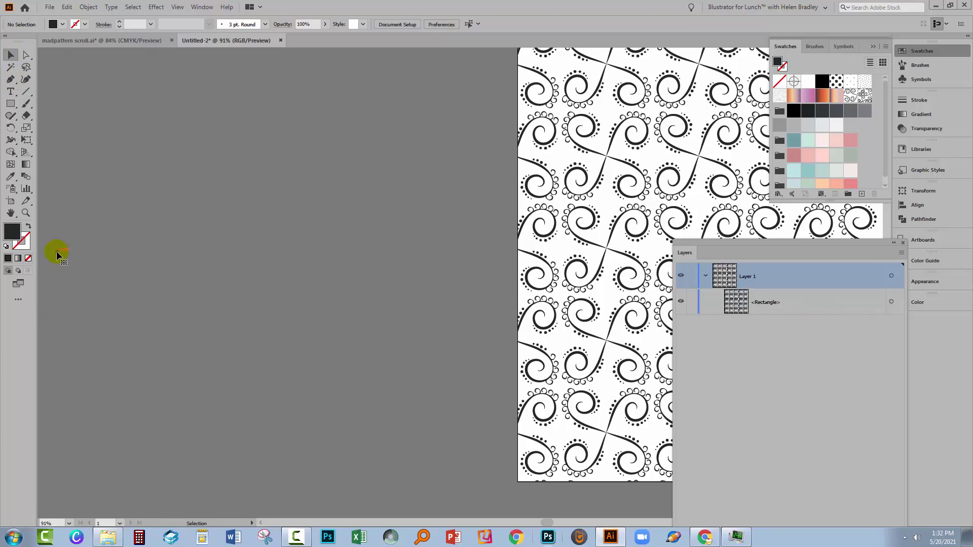
{"action": "key", "text": "space"}
{"action": "left_click_drag", "start_coordinate": [535, 223], "coordinate": [189, 240]}
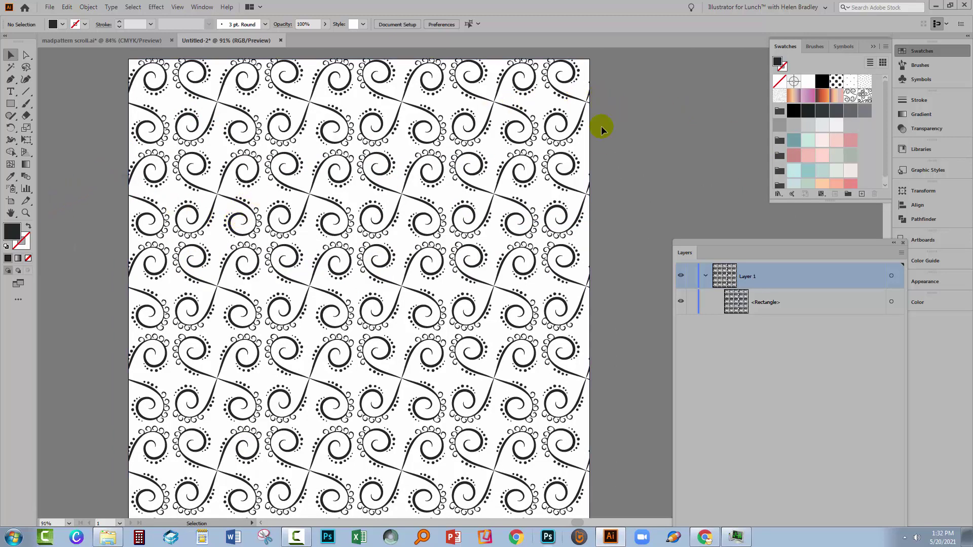
- Fill the rectangle with the new larger swirl swatch after comparing it with the denser original
{"action": "left_click", "coordinate": [866, 99]}
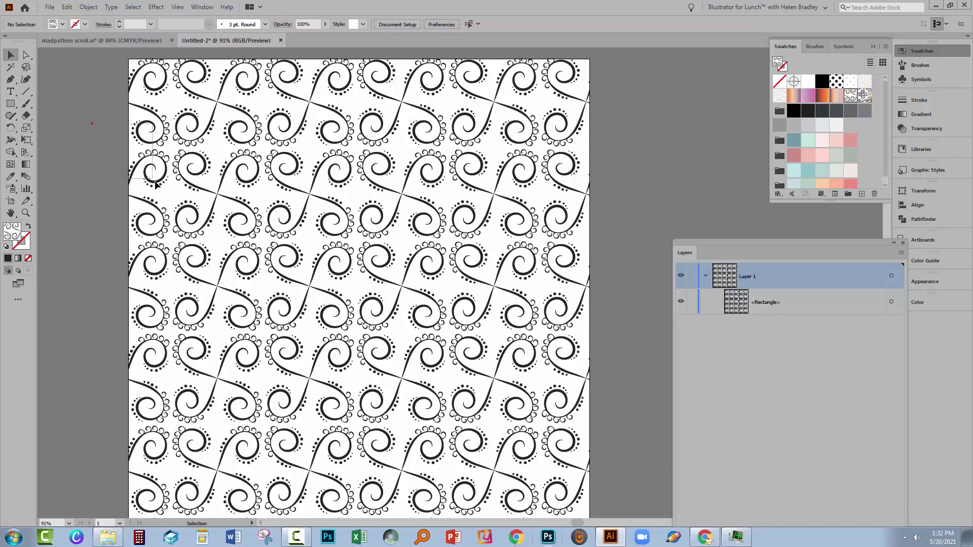
{"action": "left_click", "coordinate": [187, 150]}
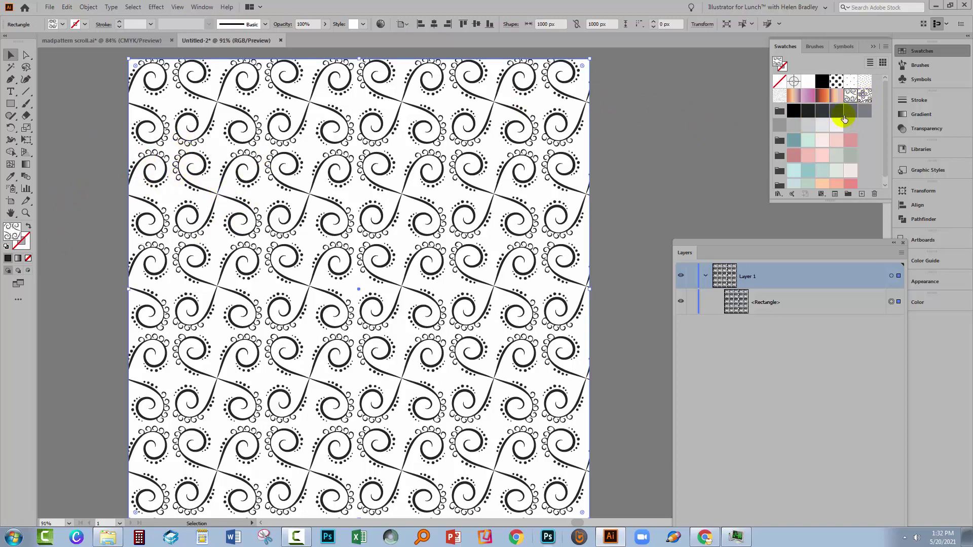
{"action": "left_click", "coordinate": [865, 95]}
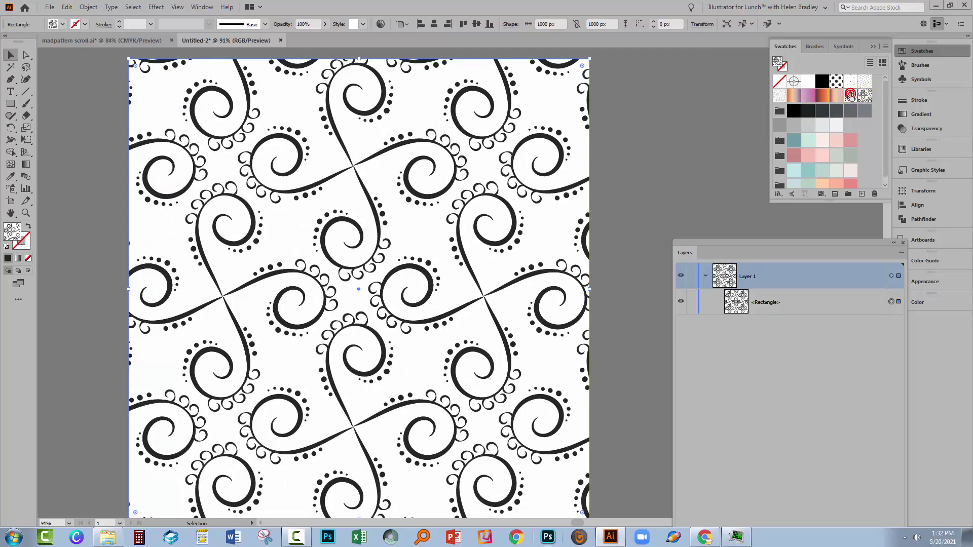
{"action": "left_click", "coordinate": [850, 95]}
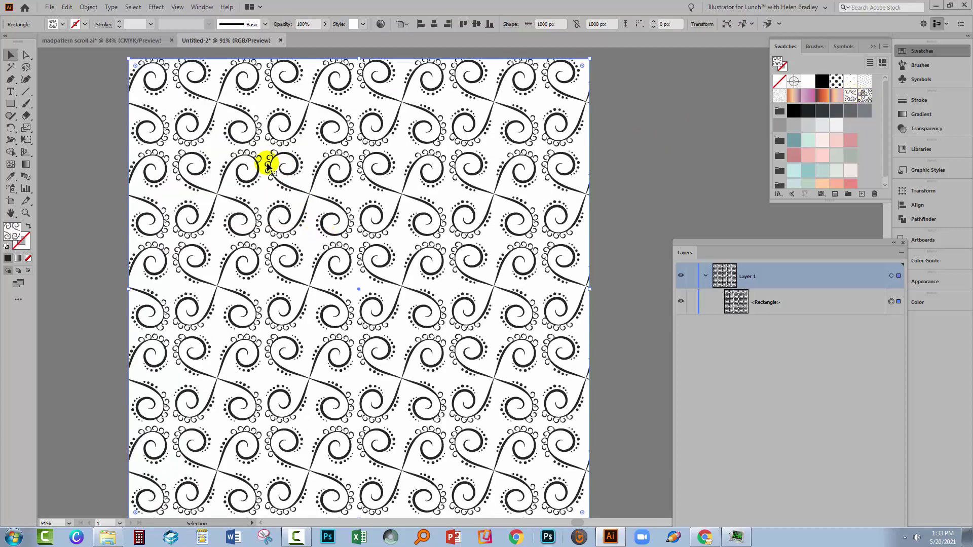
{"action": "left_click", "coordinate": [865, 96]}
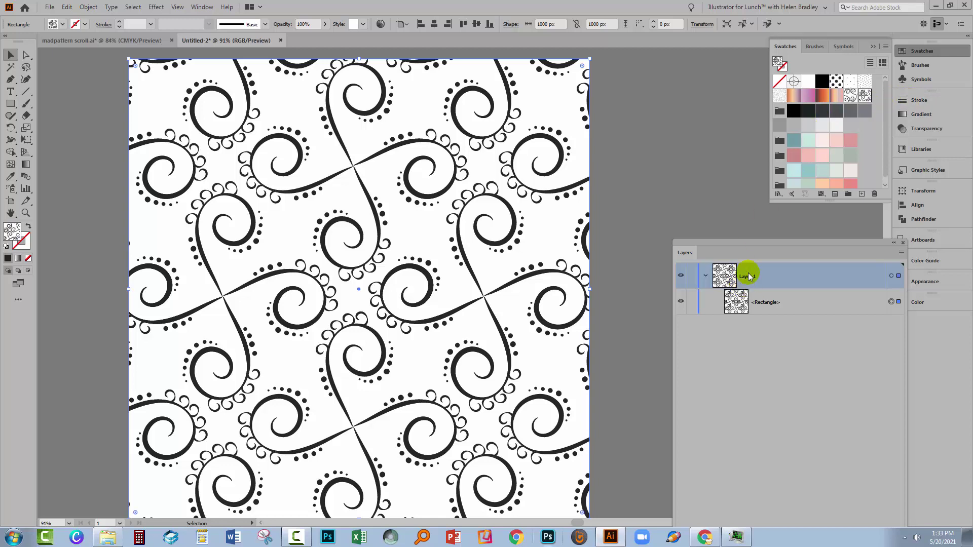
{"action": "left_click", "coordinate": [739, 255]}
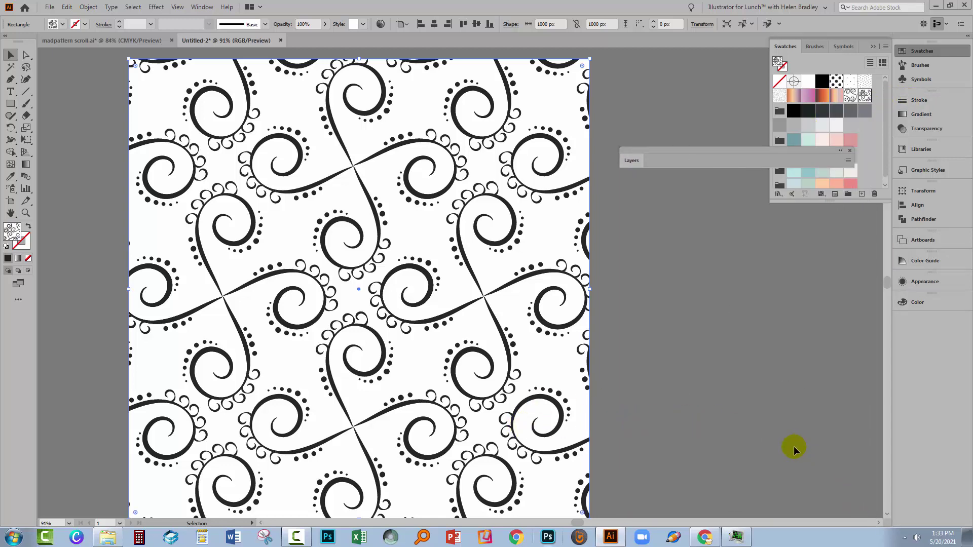
- Close the collapsed floating Layers panel
{"action": "left_click", "coordinate": [850, 150]}
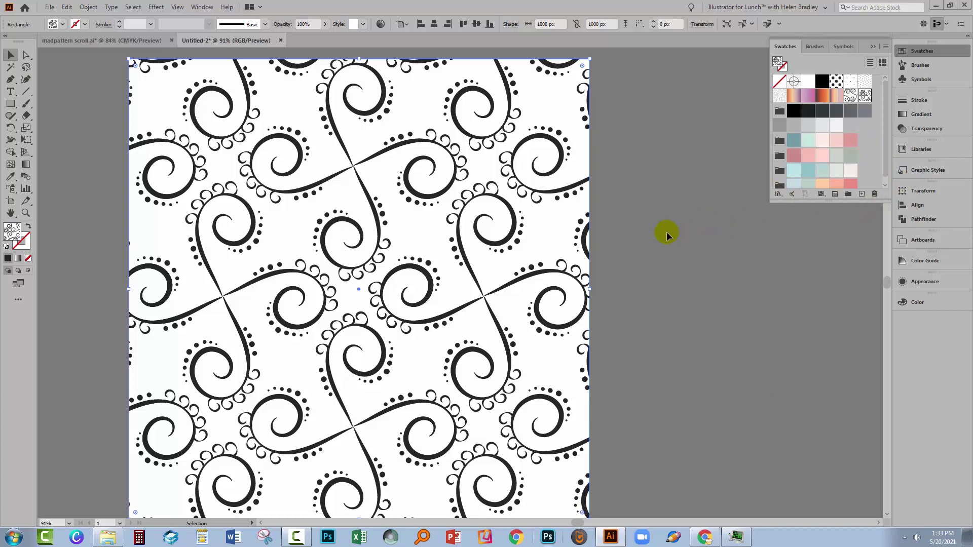